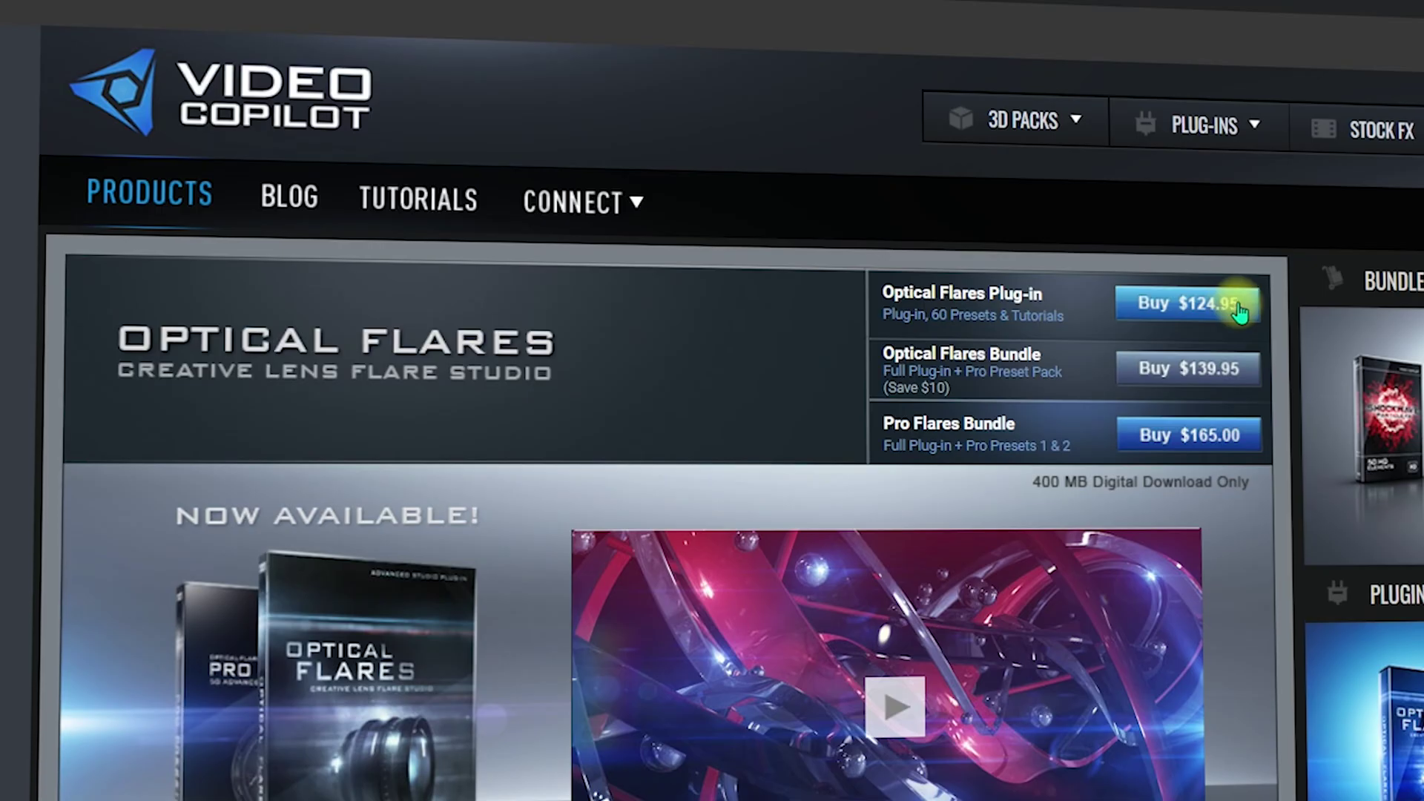
- Add the $124.95 Optical Flares plug-in to the cart and proceed through both checkout pages
{"action": "left_click", "coordinate": [1227, 317]}
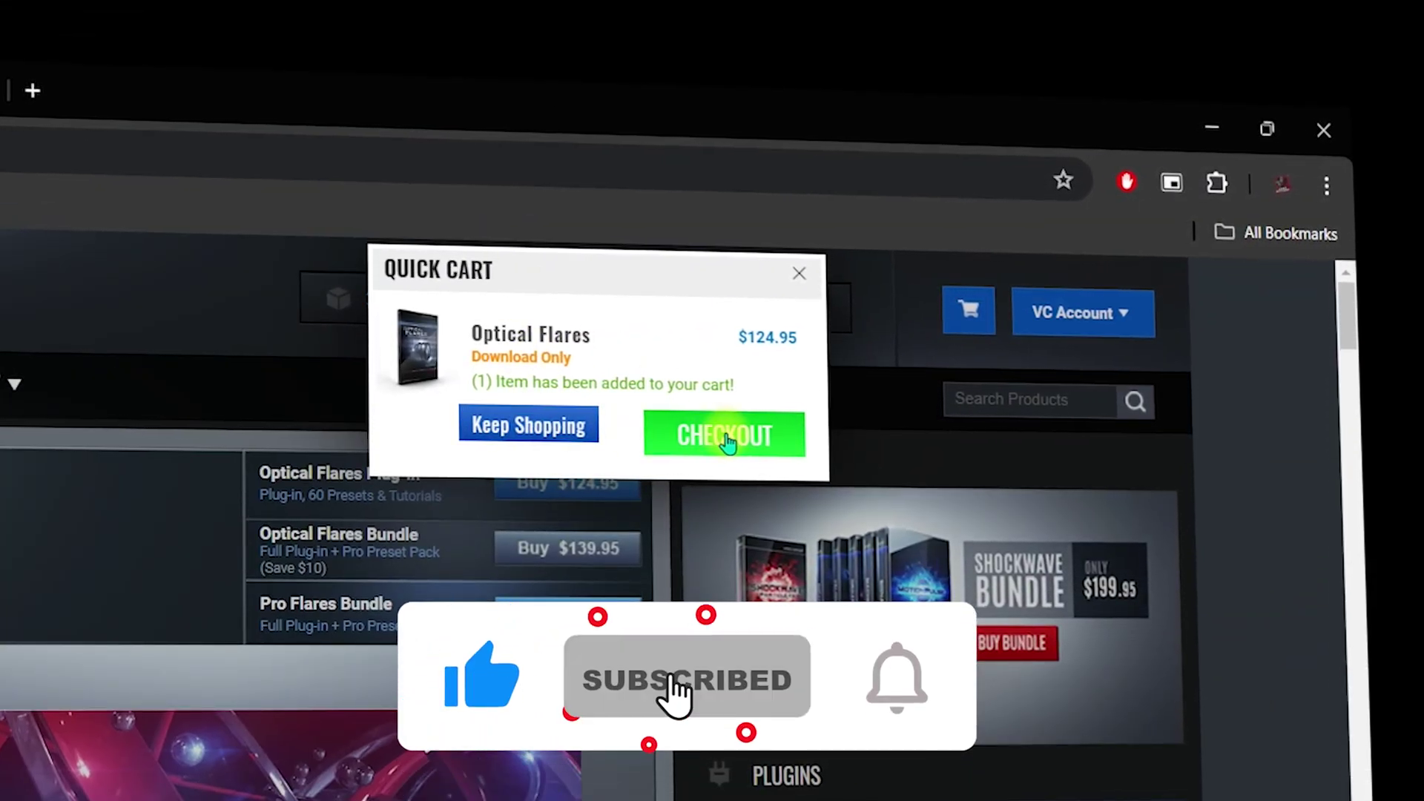
{"action": "left_click", "coordinate": [726, 439]}
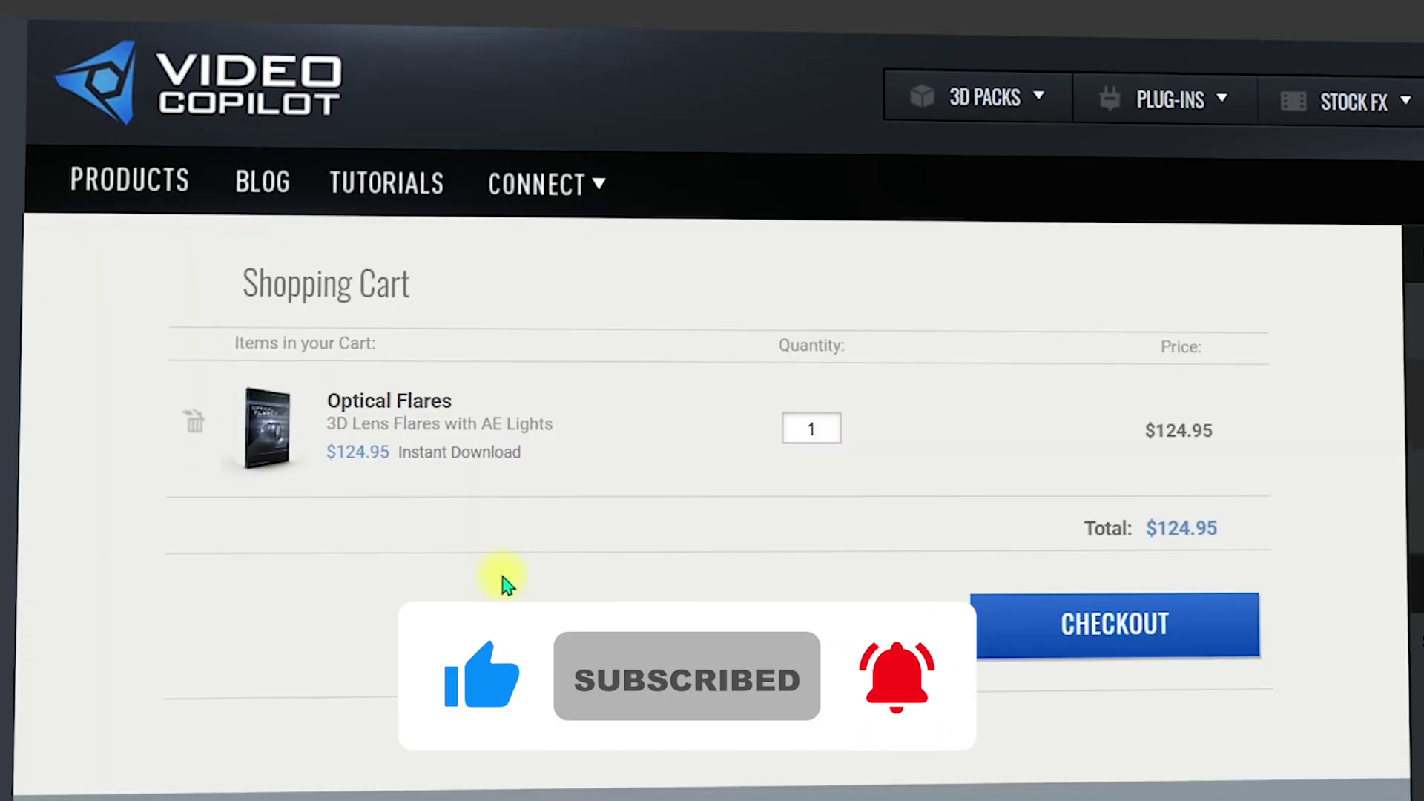
{"action": "left_click", "coordinate": [1134, 621]}
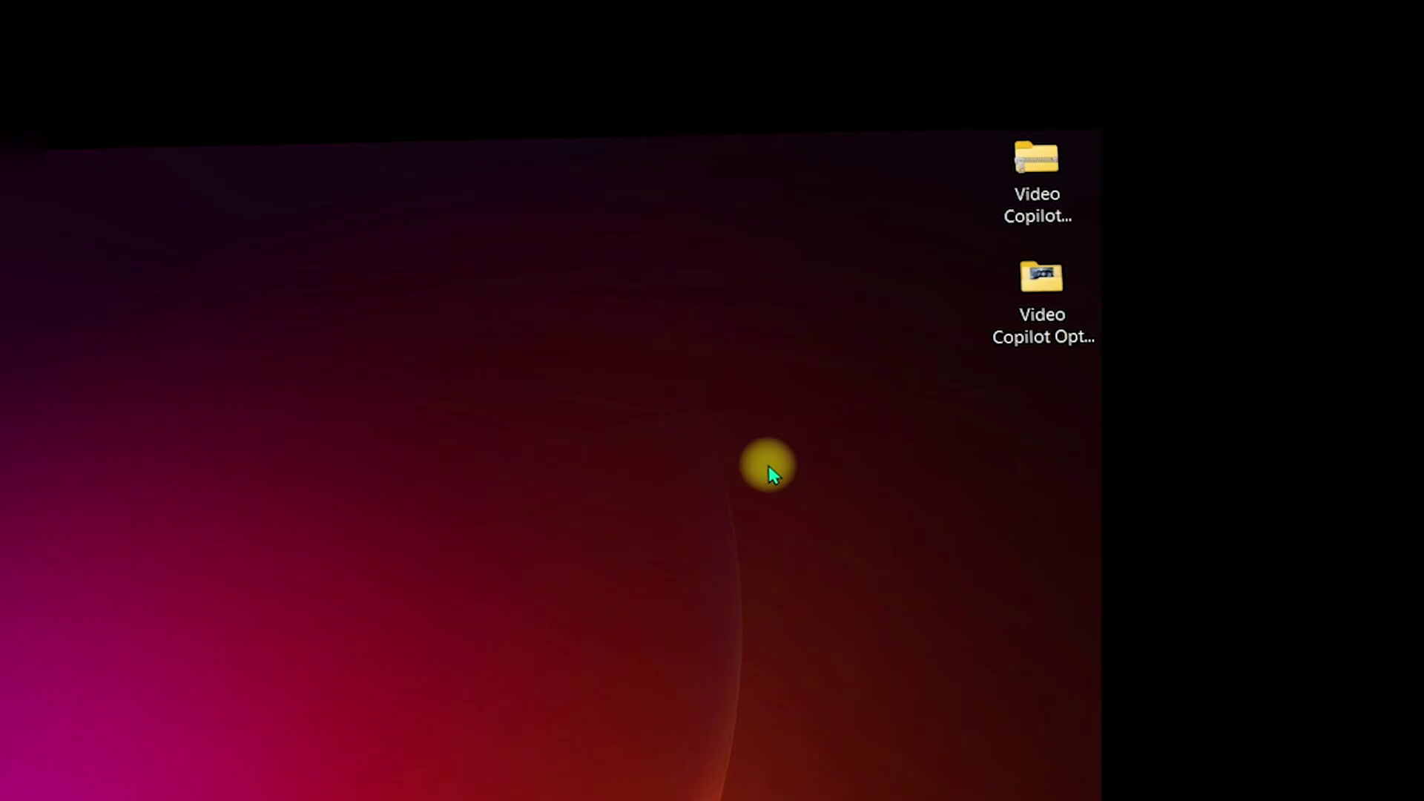
- Open Video Copilot Optical Flares.zip with WinRAR archiver and select its Video Copilot Optical Flares folder
{"action": "left_click", "coordinate": [1036, 178]}
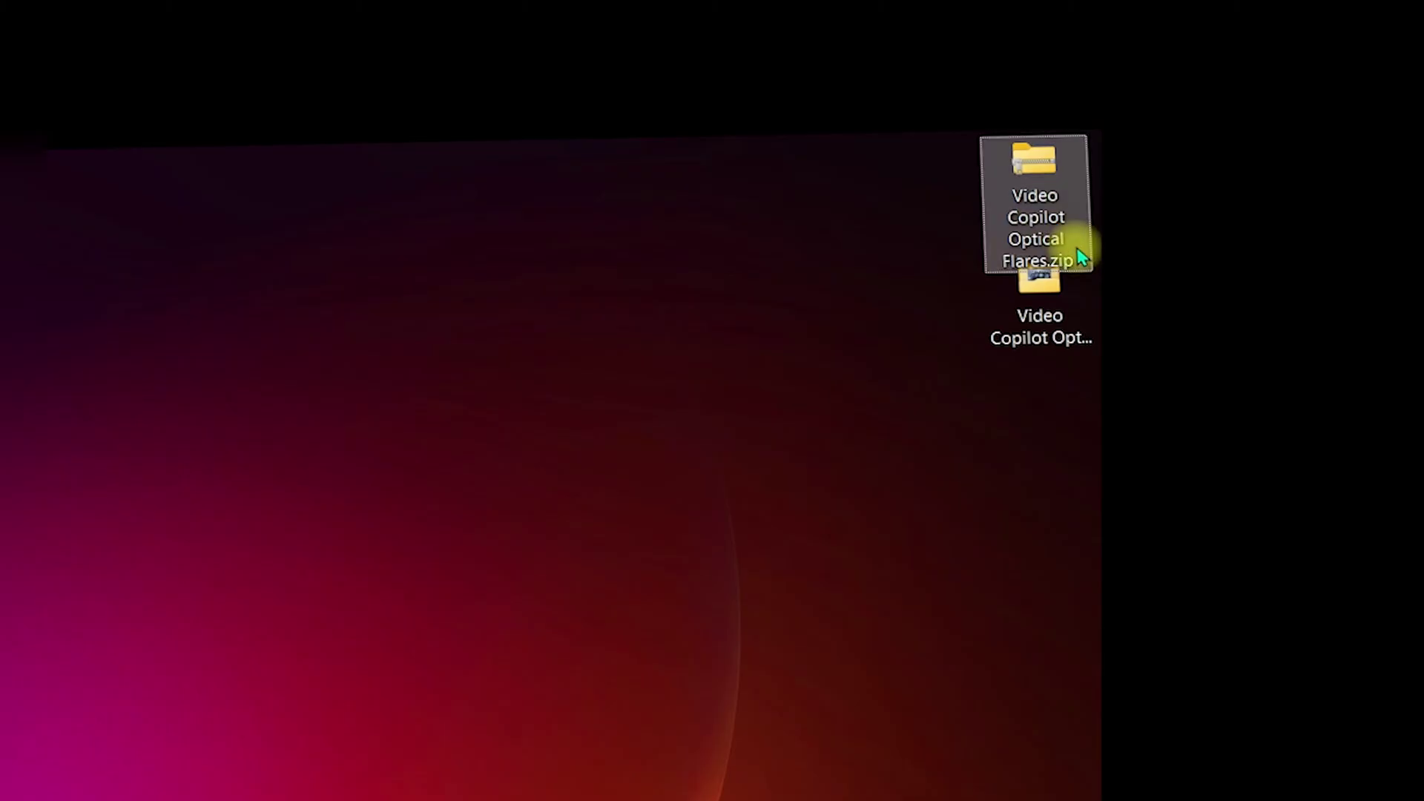
{"action": "mouse_move", "coordinate": [1070, 252]}
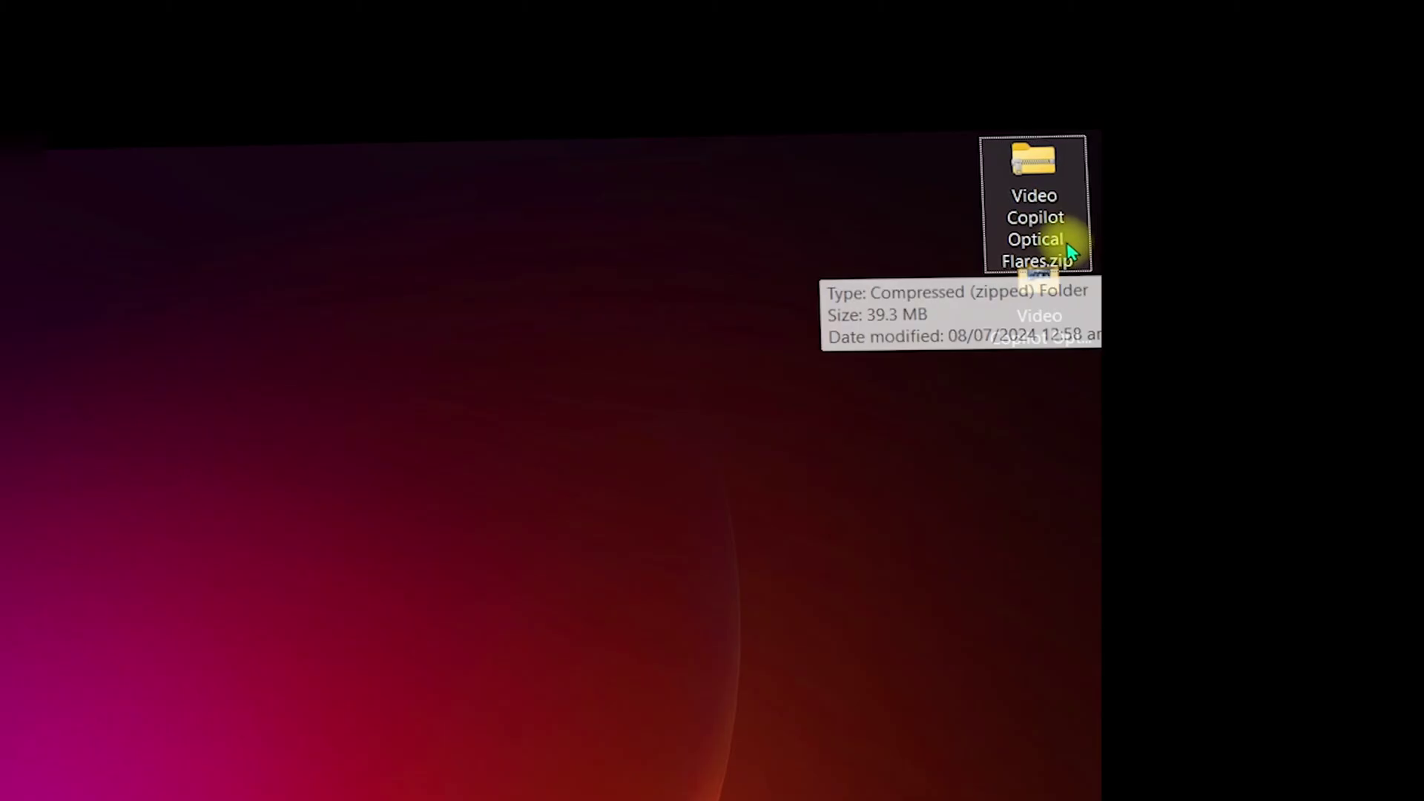
{"action": "right_click", "coordinate": [1035, 192]}
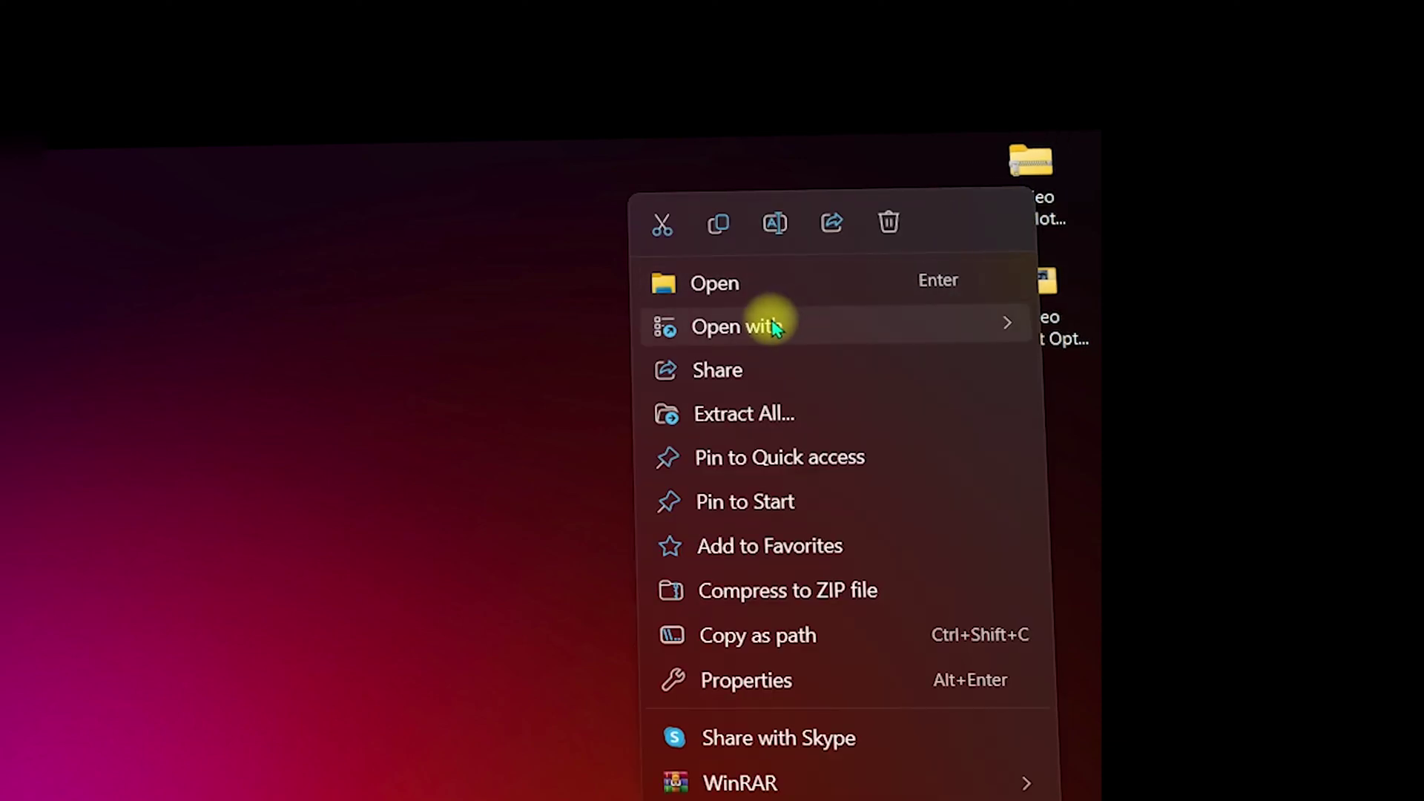
{"action": "mouse_move", "coordinate": [775, 327]}
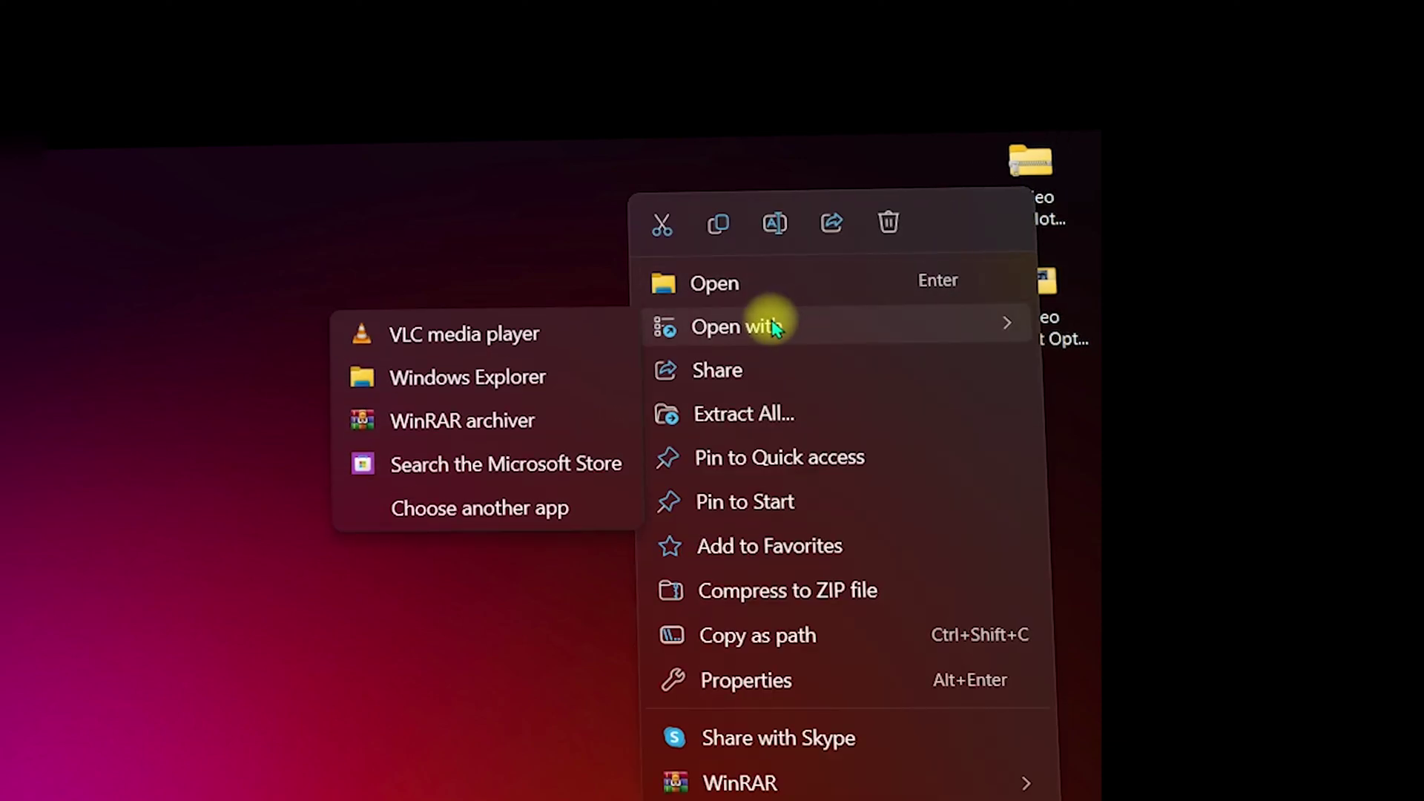
{"action": "left_click", "coordinate": [462, 420]}
{"action": "left_click", "coordinate": [344, 309]}
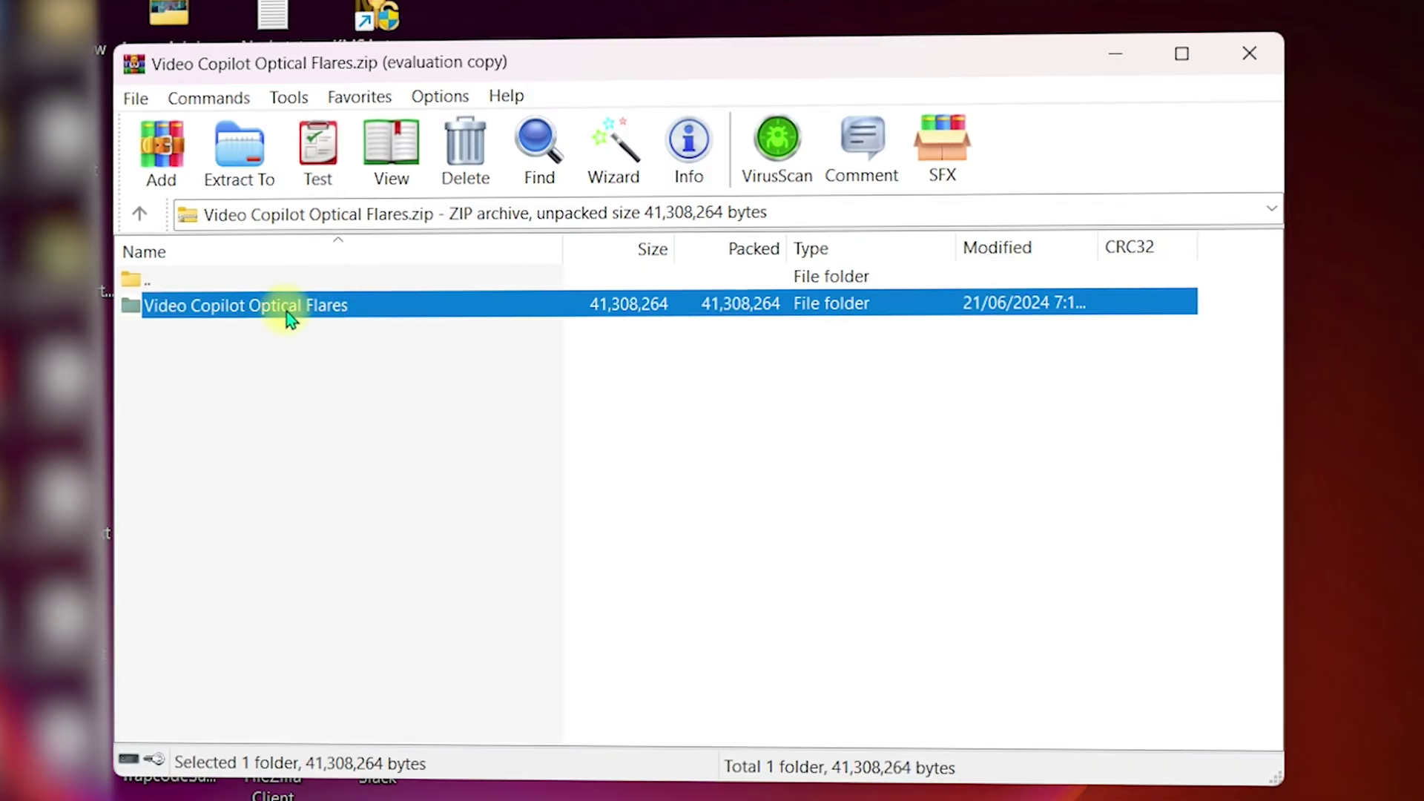
- Browse into the nested Video Copilot Optical Flares folders to locate the installer, then return up a level
{"action": "double_click", "coordinate": [341, 311]}
{"action": "left_click", "coordinate": [352, 305]}
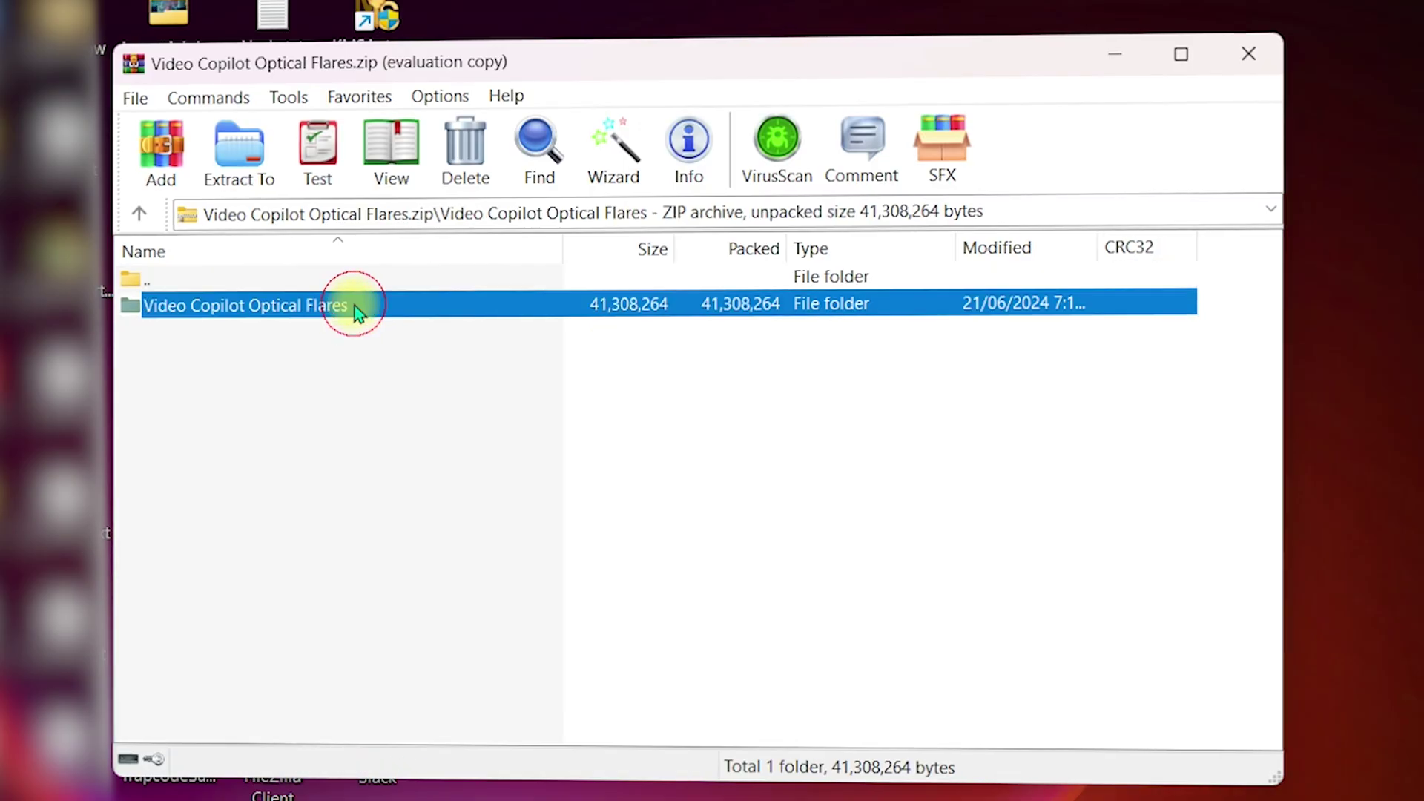
{"action": "double_click", "coordinate": [346, 310]}
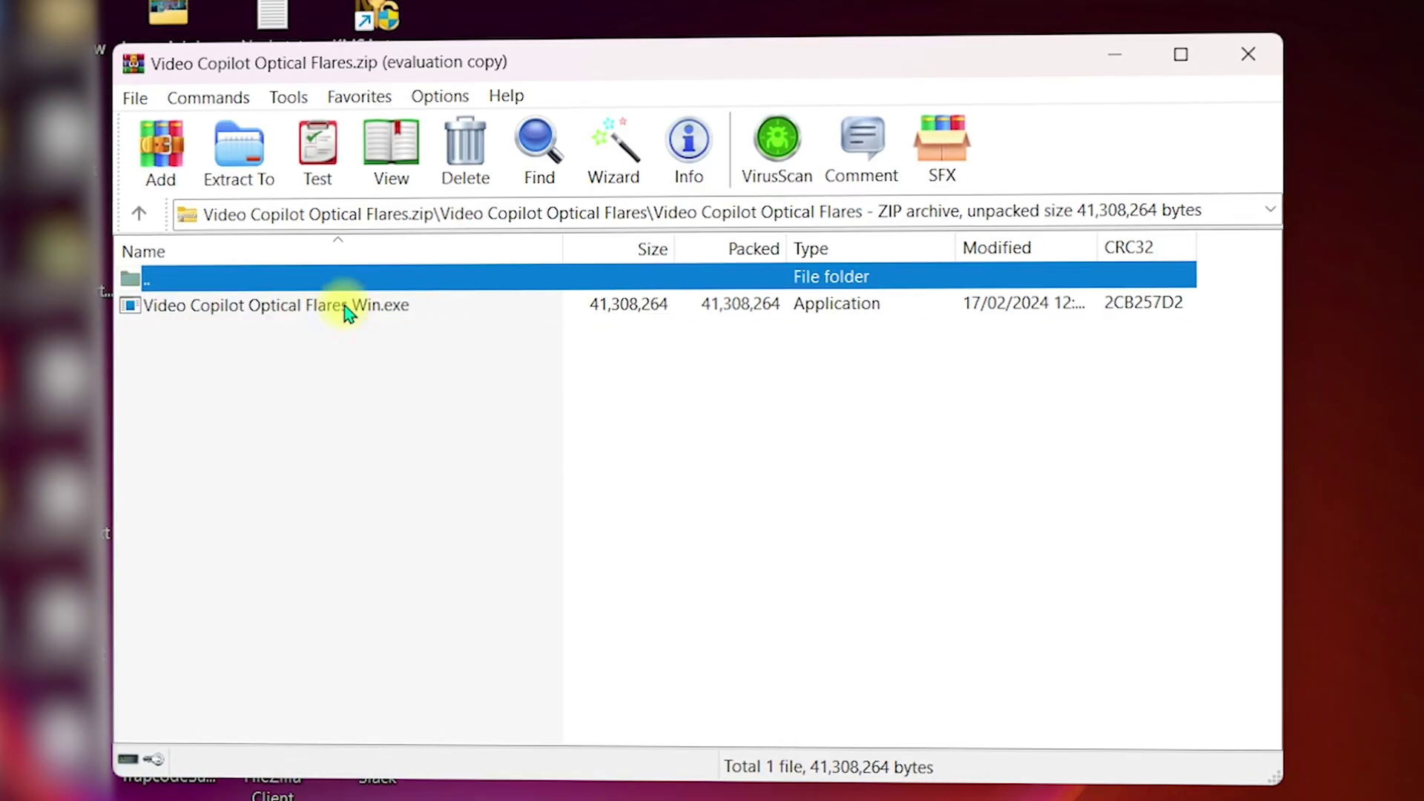
{"action": "key", "text": "BackSpace"}
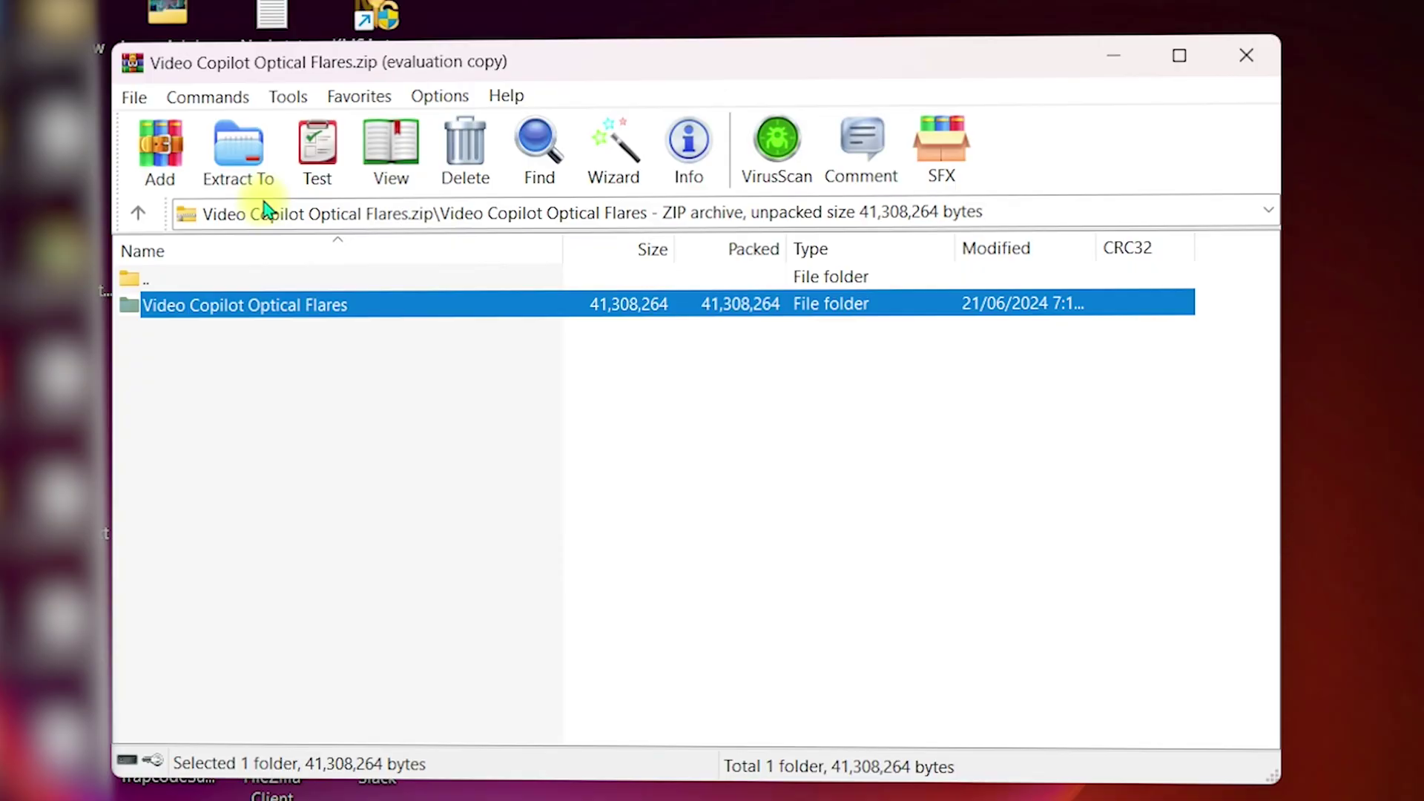
- Extract the archive into a new folder on the Desktop
{"action": "left_click", "coordinate": [243, 166]}
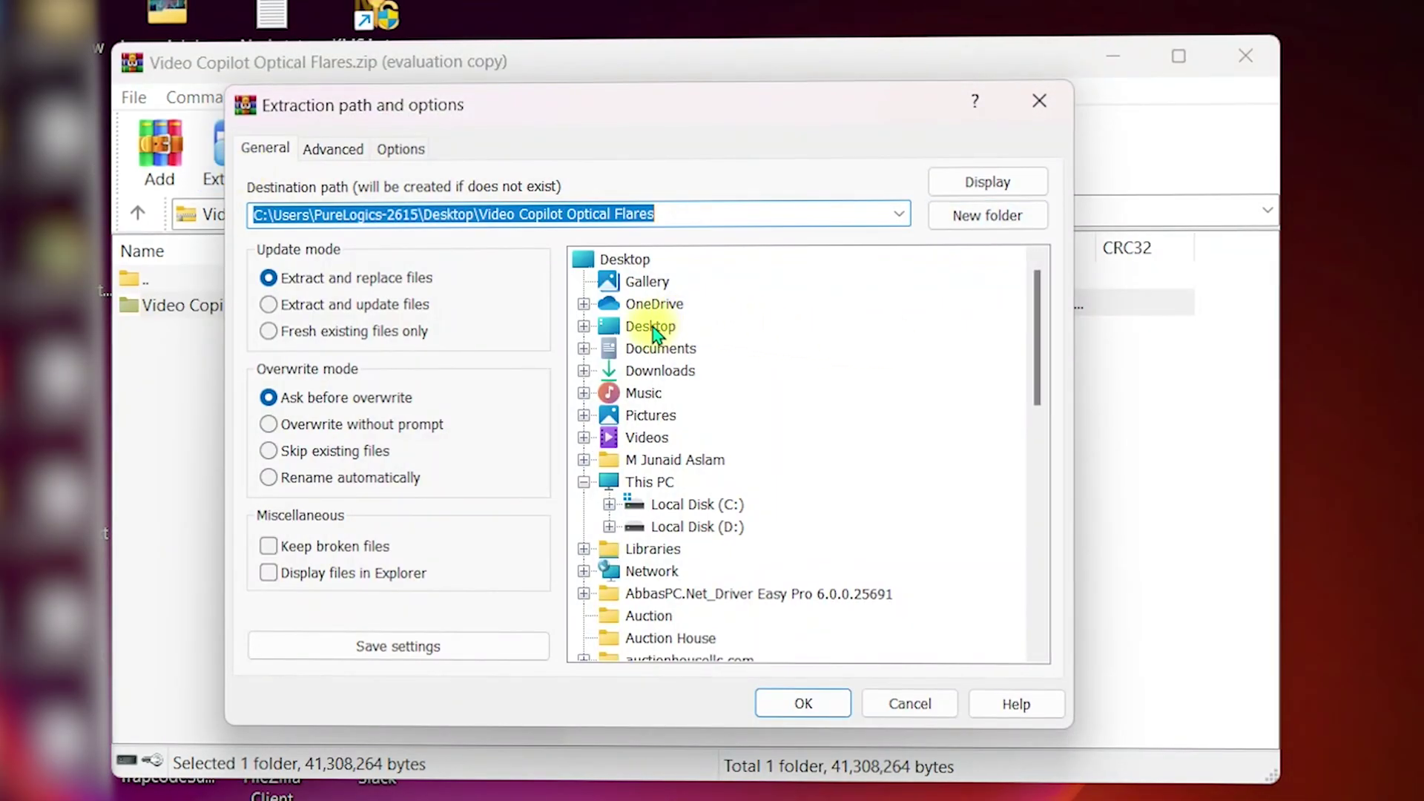
{"action": "left_click", "coordinate": [651, 327]}
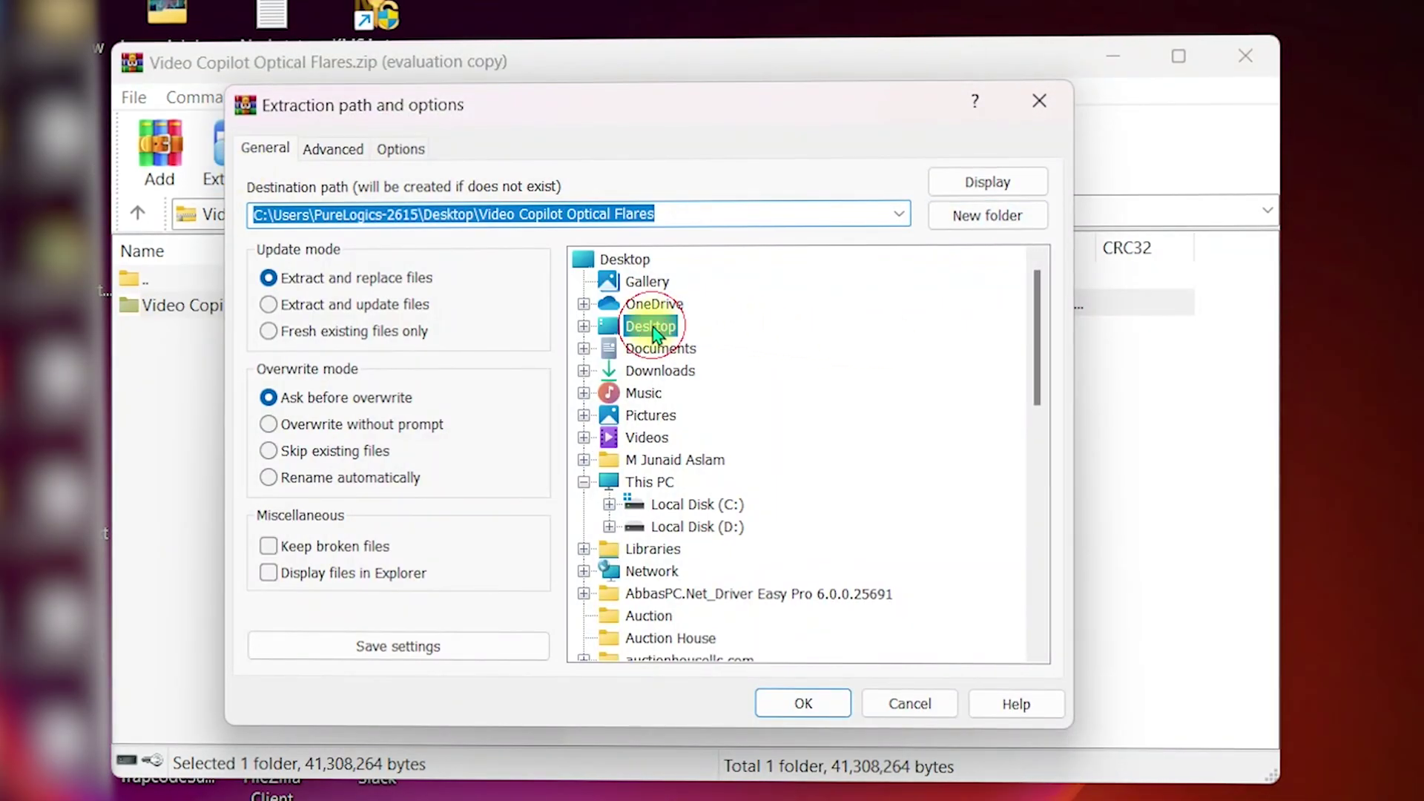
{"action": "left_click", "coordinate": [1010, 218]}
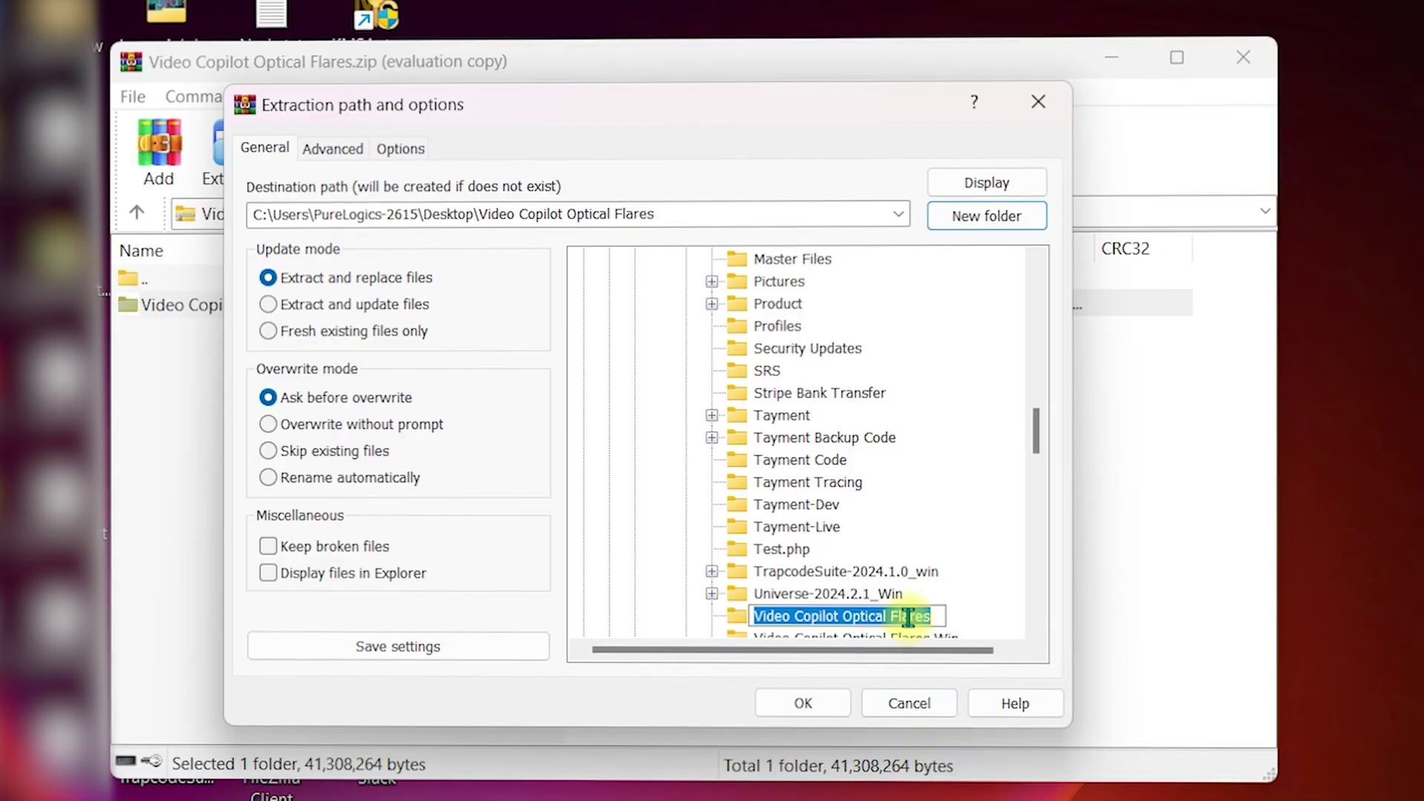
{"action": "left_click", "coordinate": [810, 710]}
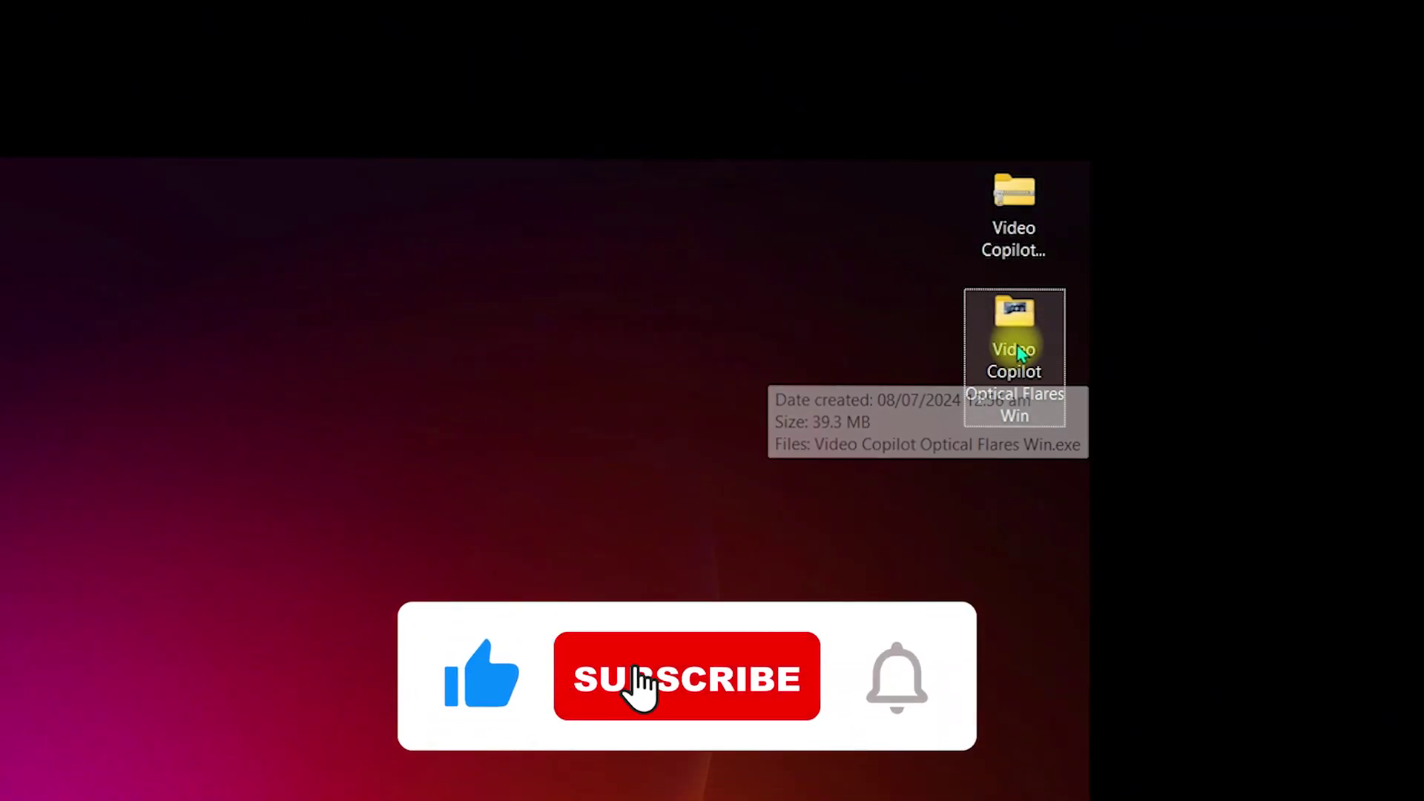
- Open the extracted Video Copilot Optical Flares Win folder and run Video Copilot Optical Flares Win.exe
{"action": "left_click", "coordinate": [1013, 353]}
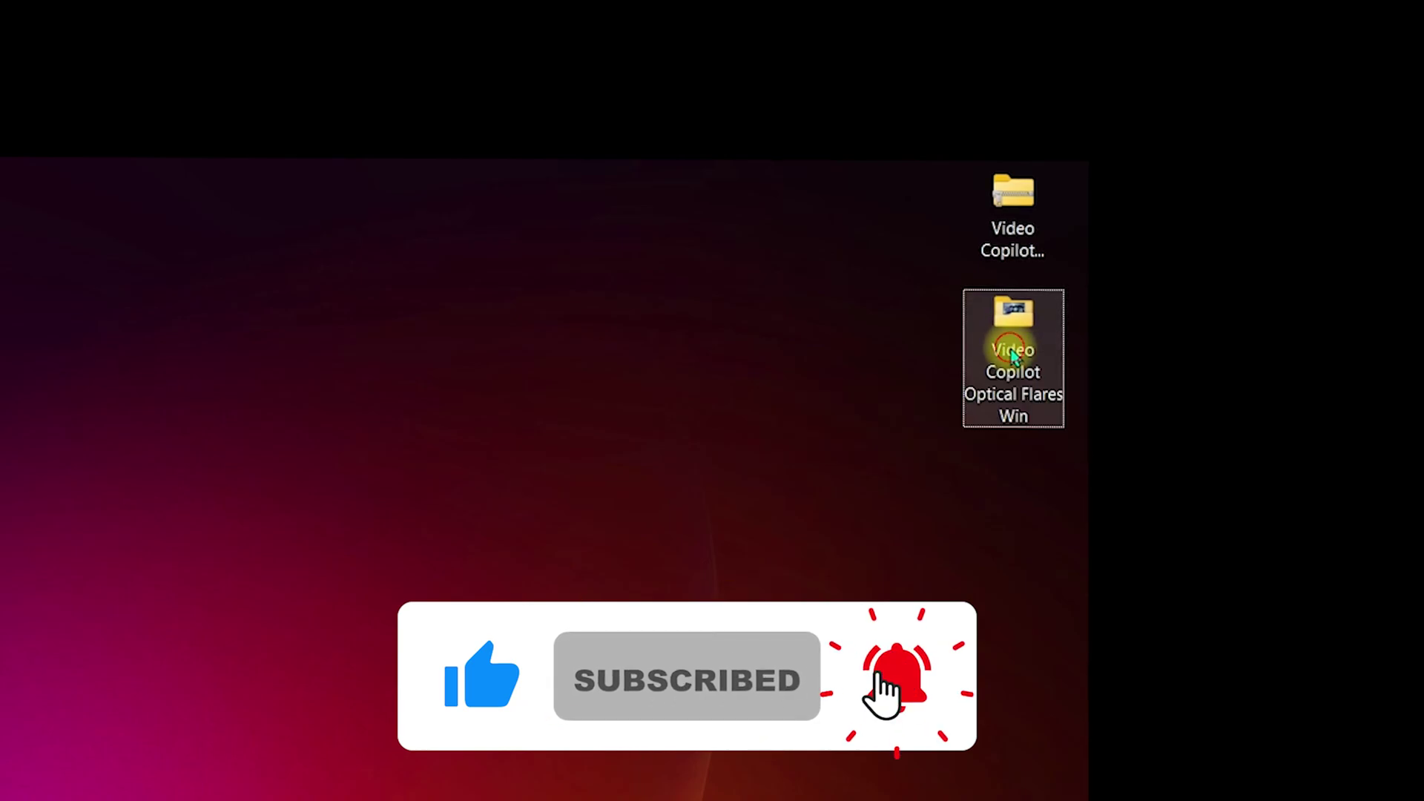
{"action": "double_click", "coordinate": [1013, 354]}
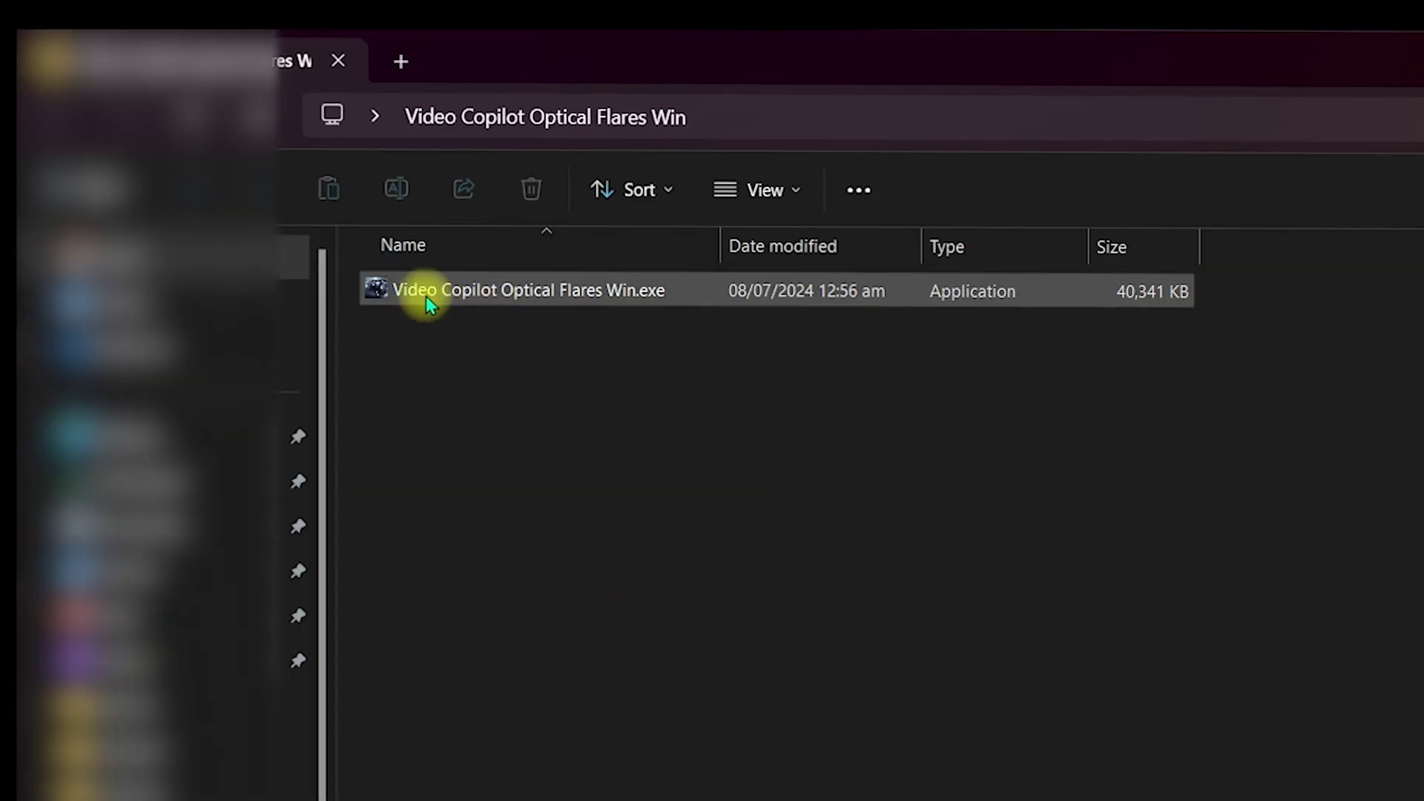
{"action": "left_click", "coordinate": [664, 296]}
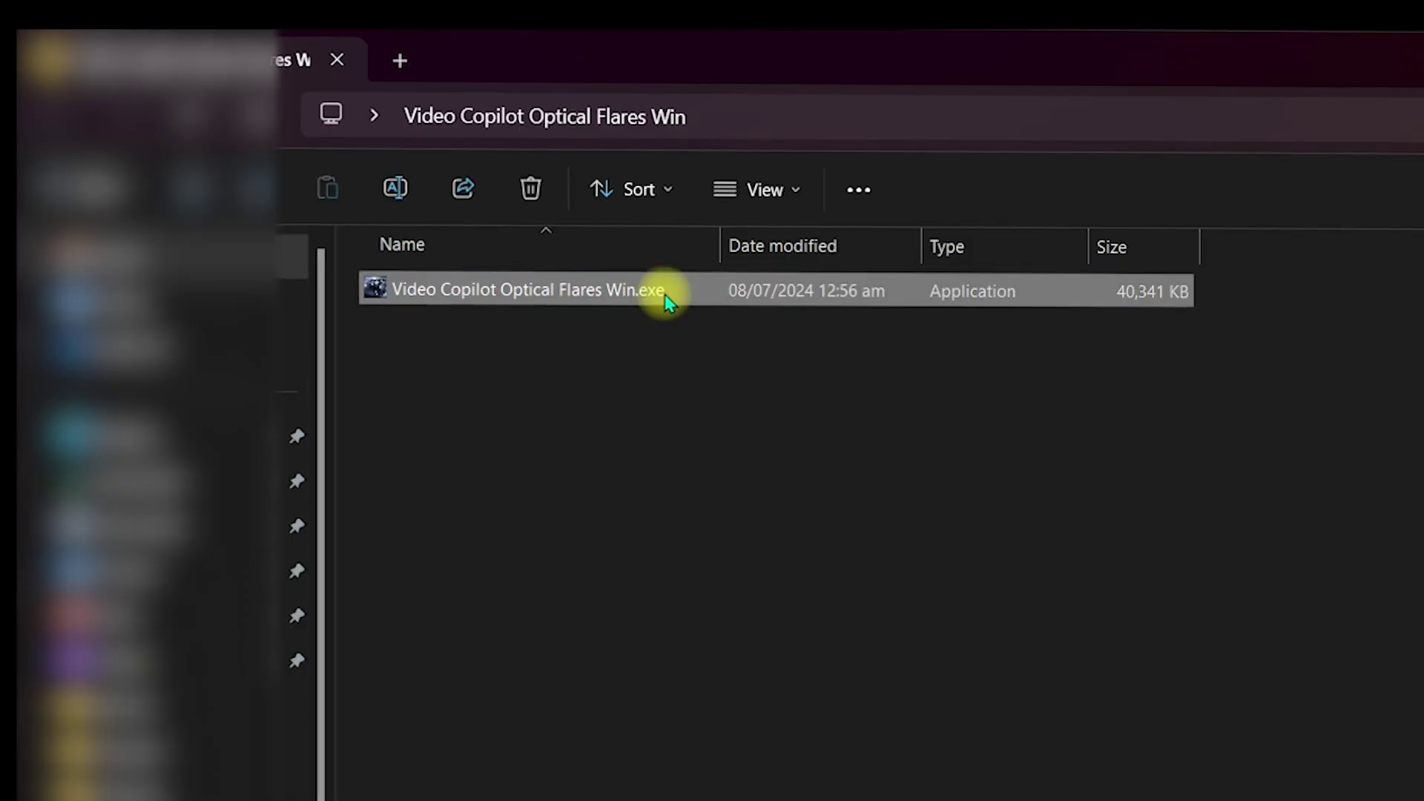
{"action": "double_click", "coordinate": [664, 295]}
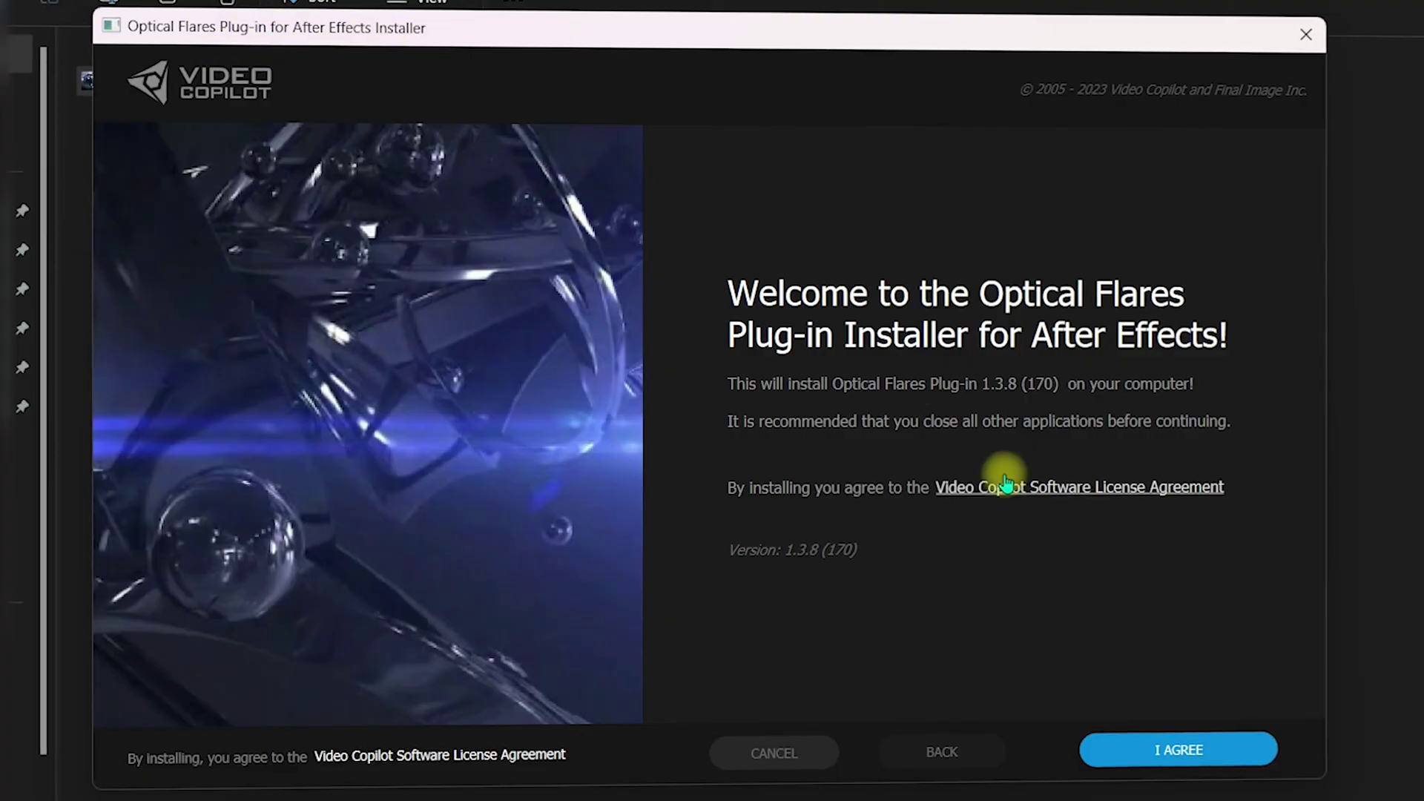
- Install Optical Flares for After Effects 2023 at the default location, with assets in User Documents
{"action": "left_click", "coordinate": [1181, 753]}
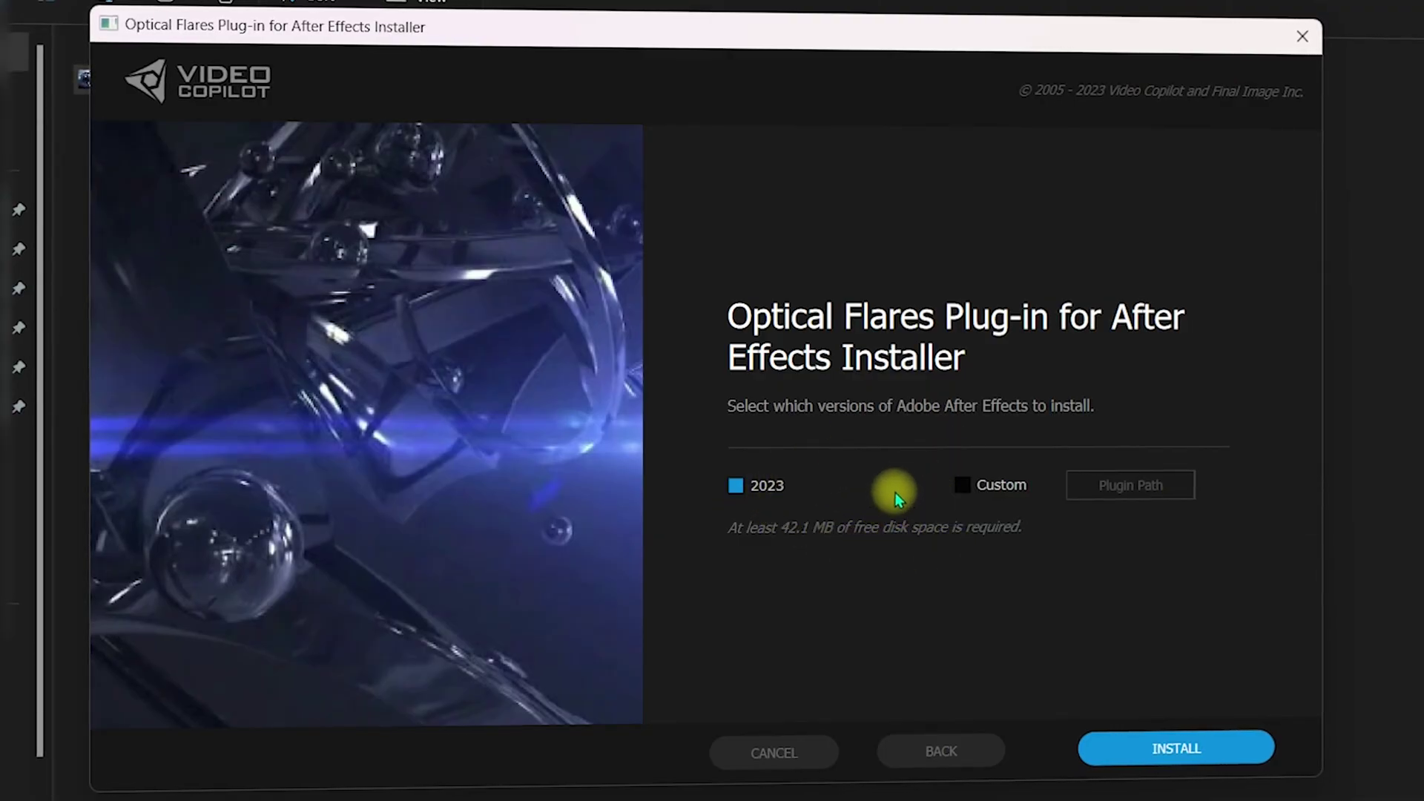
{"action": "left_click", "coordinate": [964, 488]}
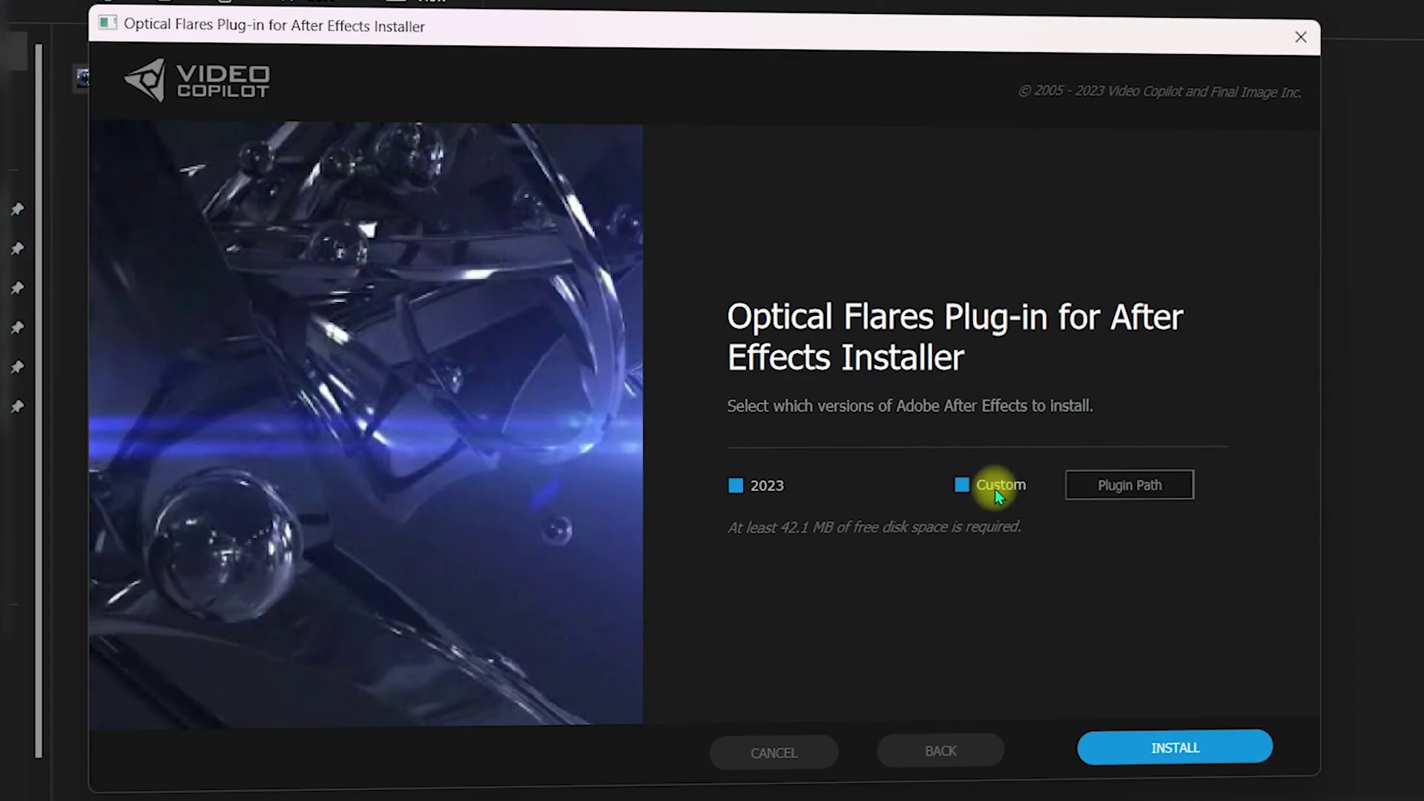
{"action": "left_click", "coordinate": [964, 486]}
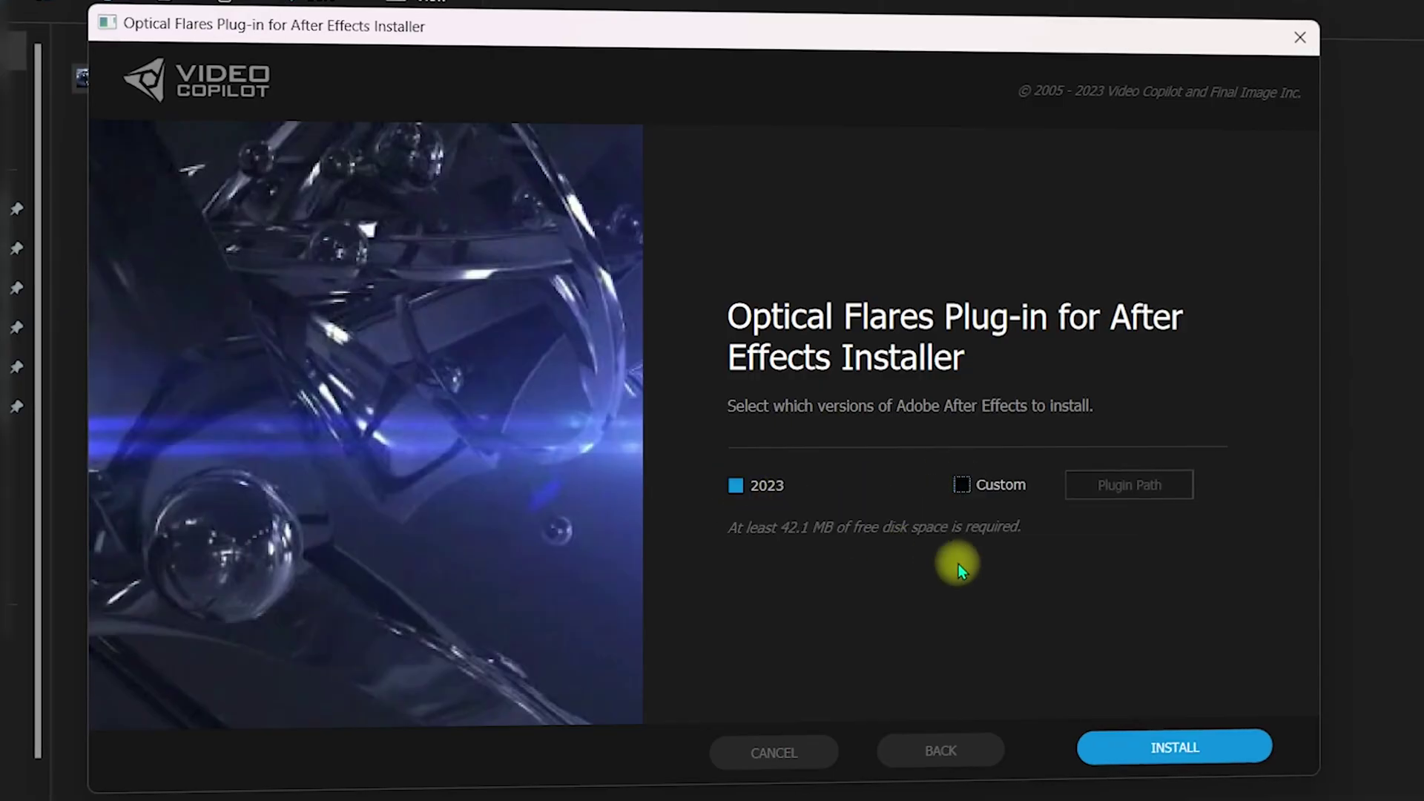
{"action": "left_click", "coordinate": [1184, 748]}
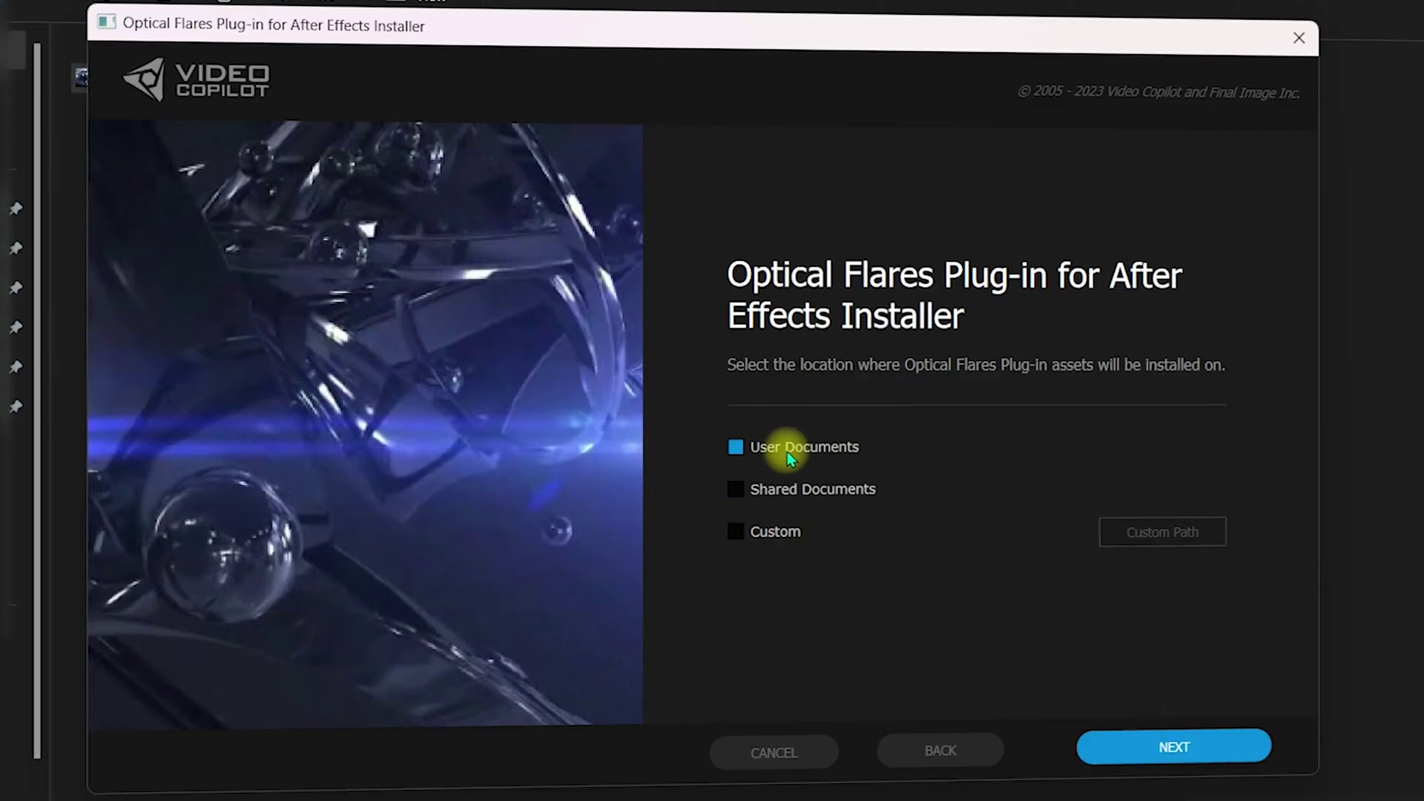
{"action": "left_click", "coordinate": [1158, 750]}
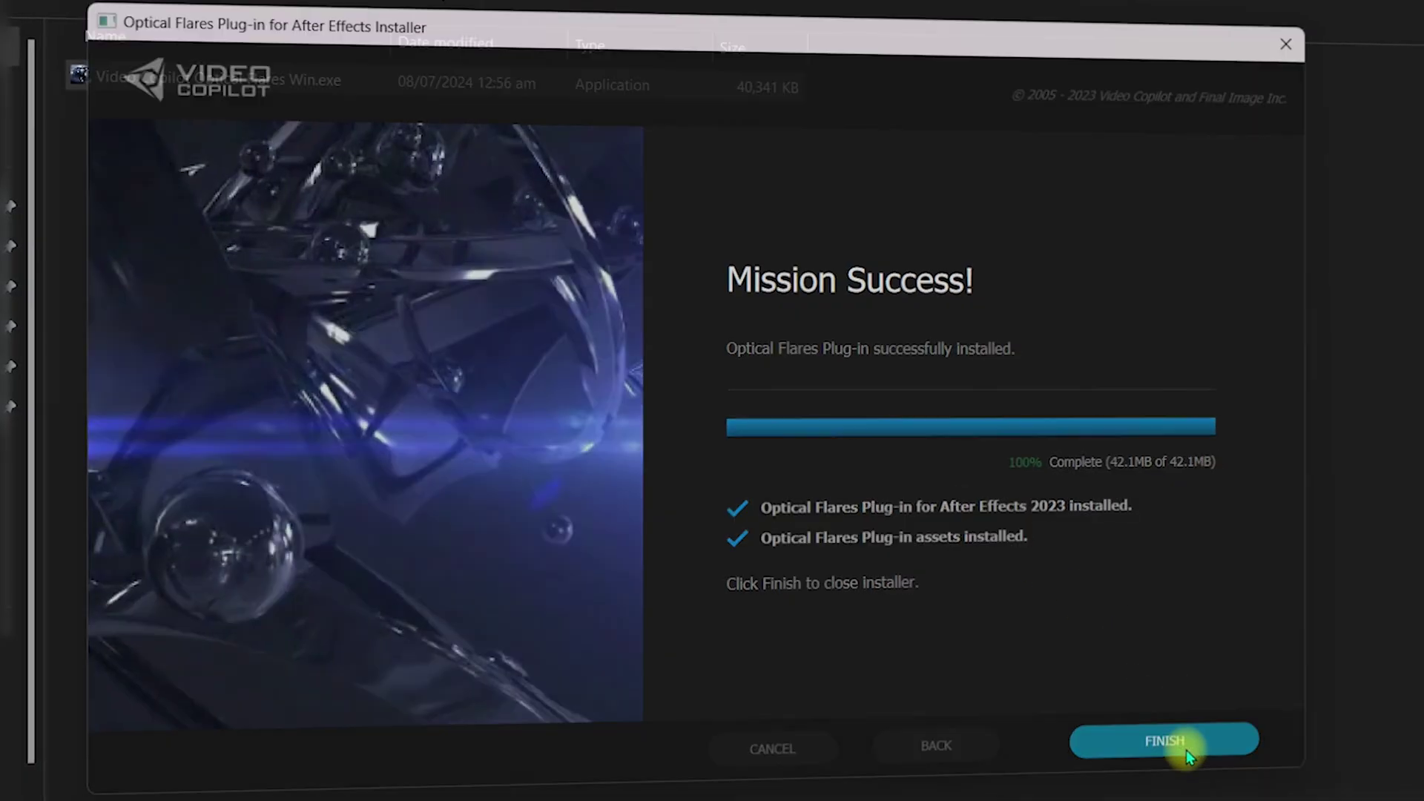
{"action": "left_click", "coordinate": [1186, 750]}
- Search 'aft' from the taskbar and launch Adobe After Effects 2023
{"action": "left_click", "coordinate": [524, 605]}
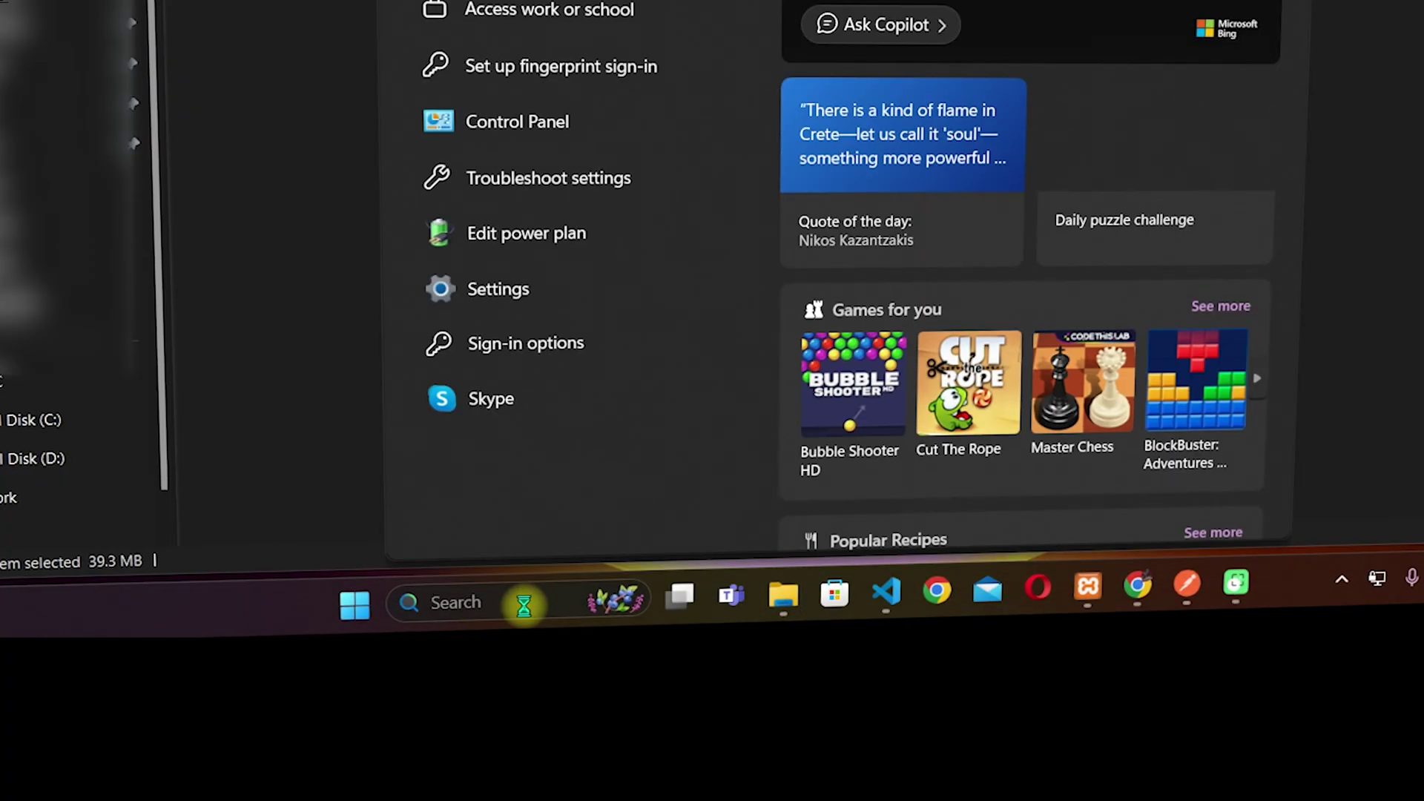
{"action": "type", "text": "aft"}
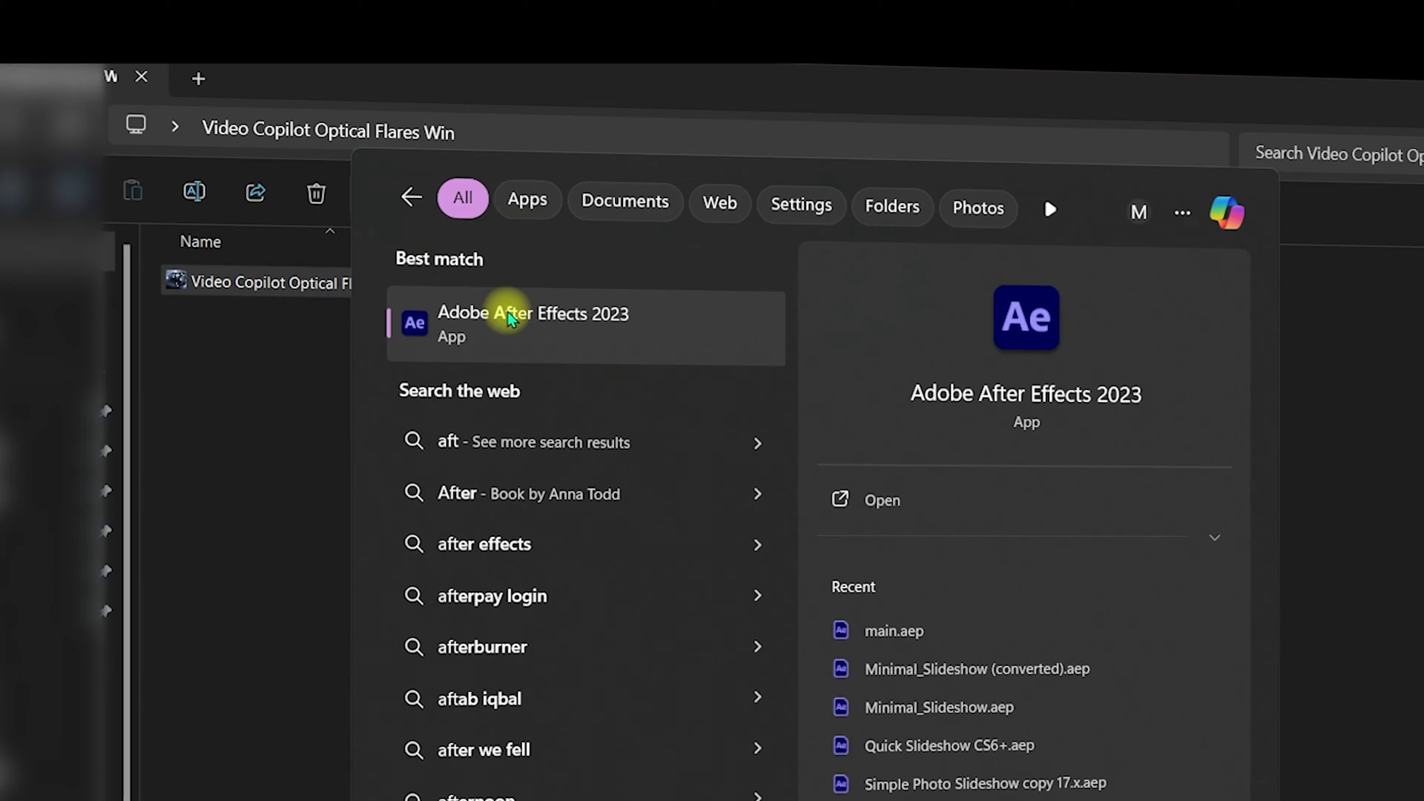
{"action": "left_click", "coordinate": [611, 323]}
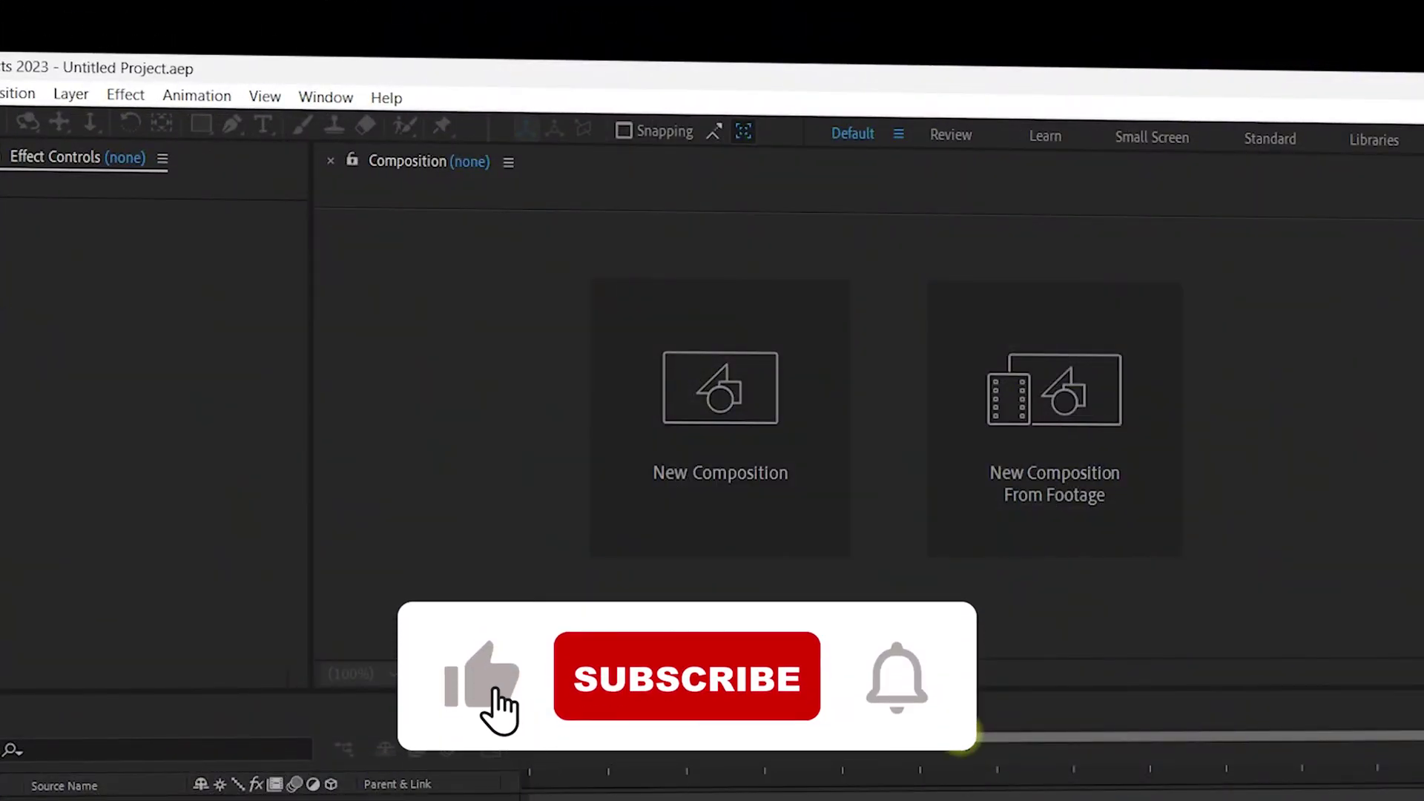
- Create Comp 1 at 1920×1080, 59.94 fps and enable Allow Scripts to Write Files and Access Network
{"action": "left_click", "coordinate": [731, 454]}
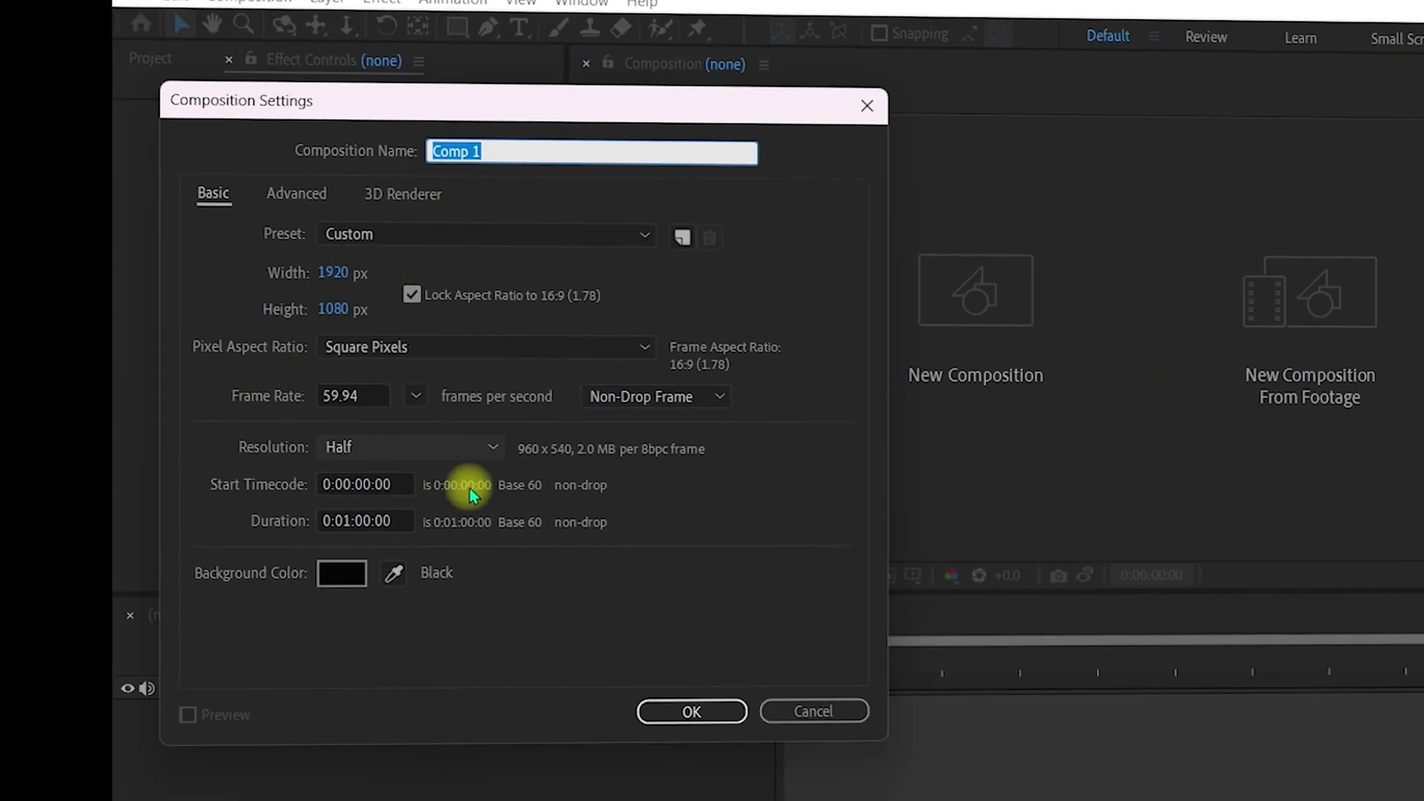
{"action": "left_click", "coordinate": [678, 710]}
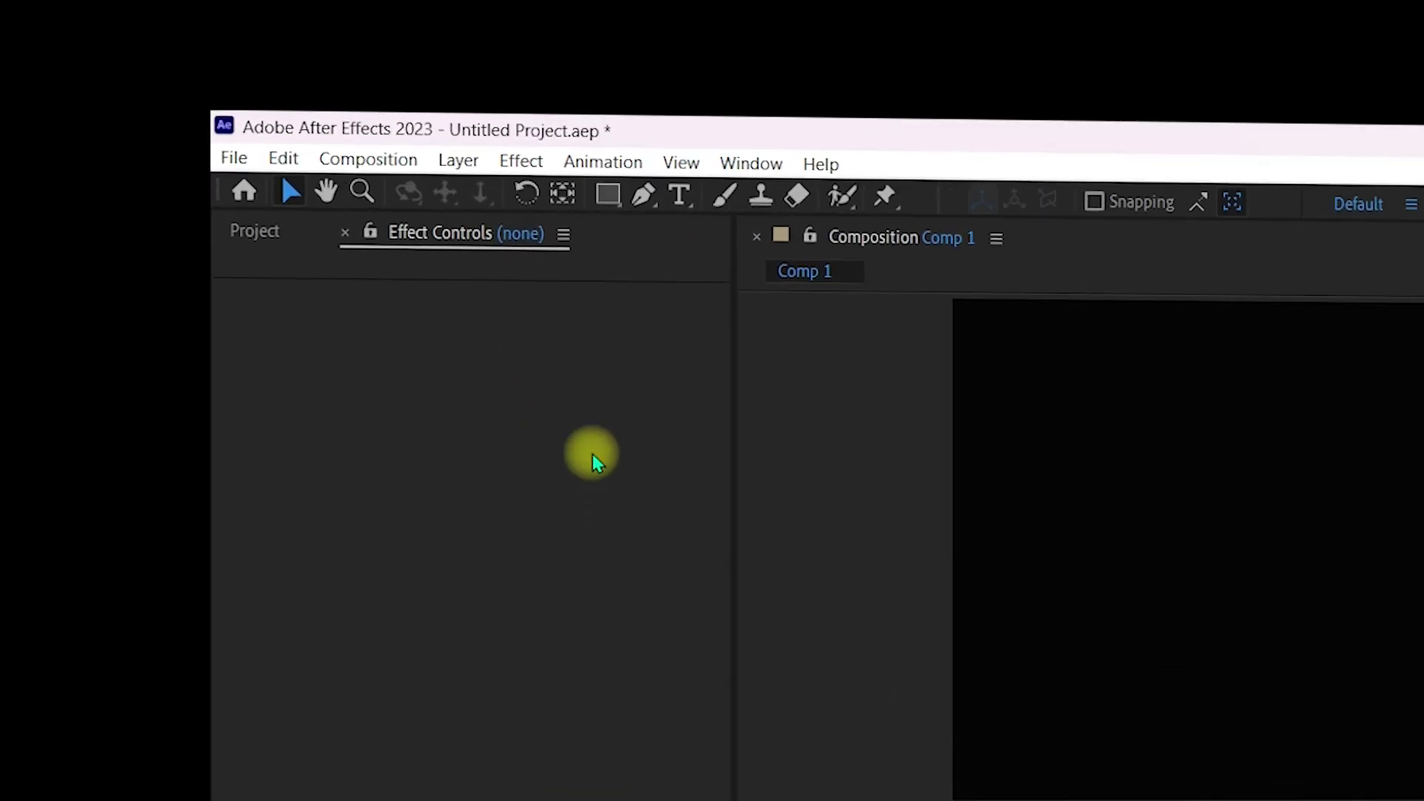
{"action": "left_click", "coordinate": [284, 159]}
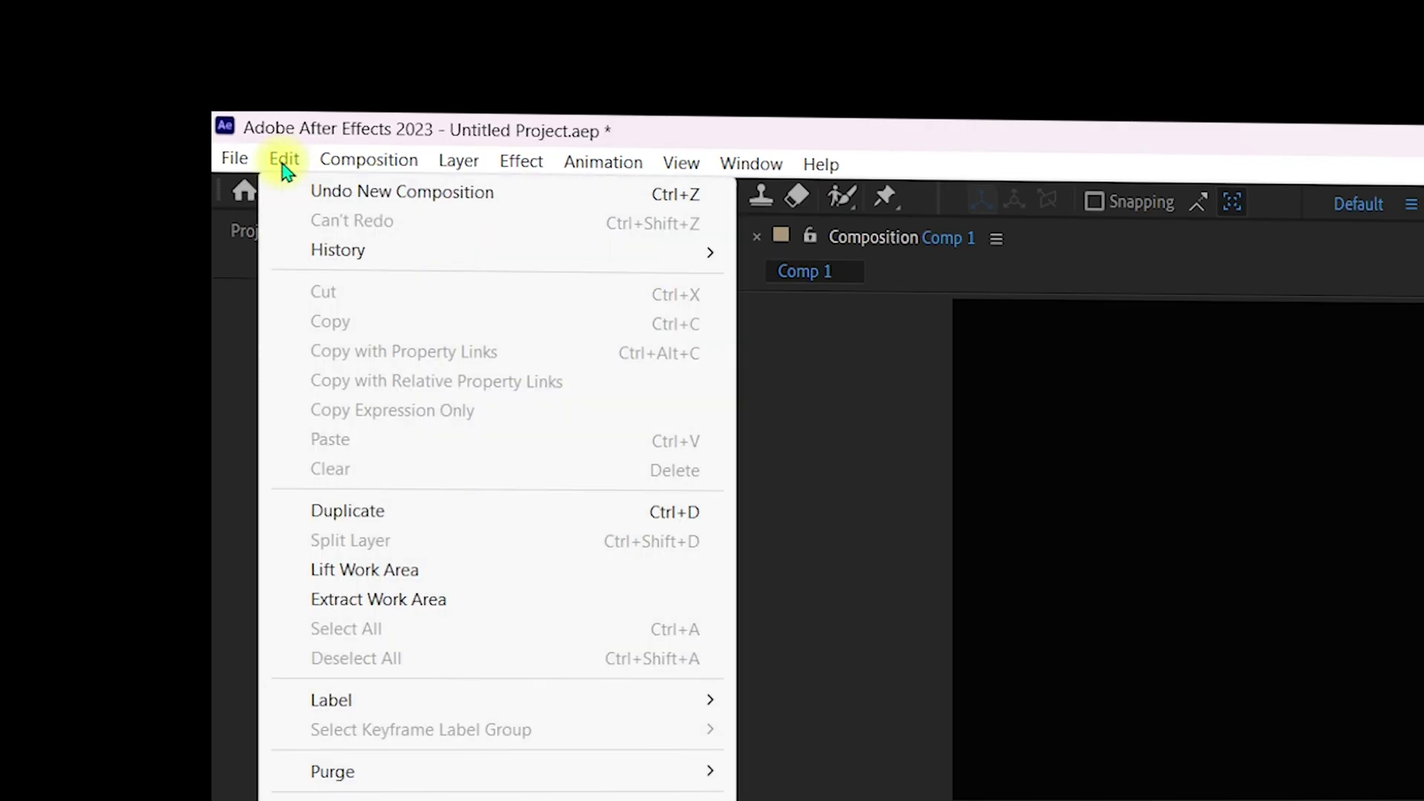
{"action": "mouse_move", "coordinate": [567, 470]}
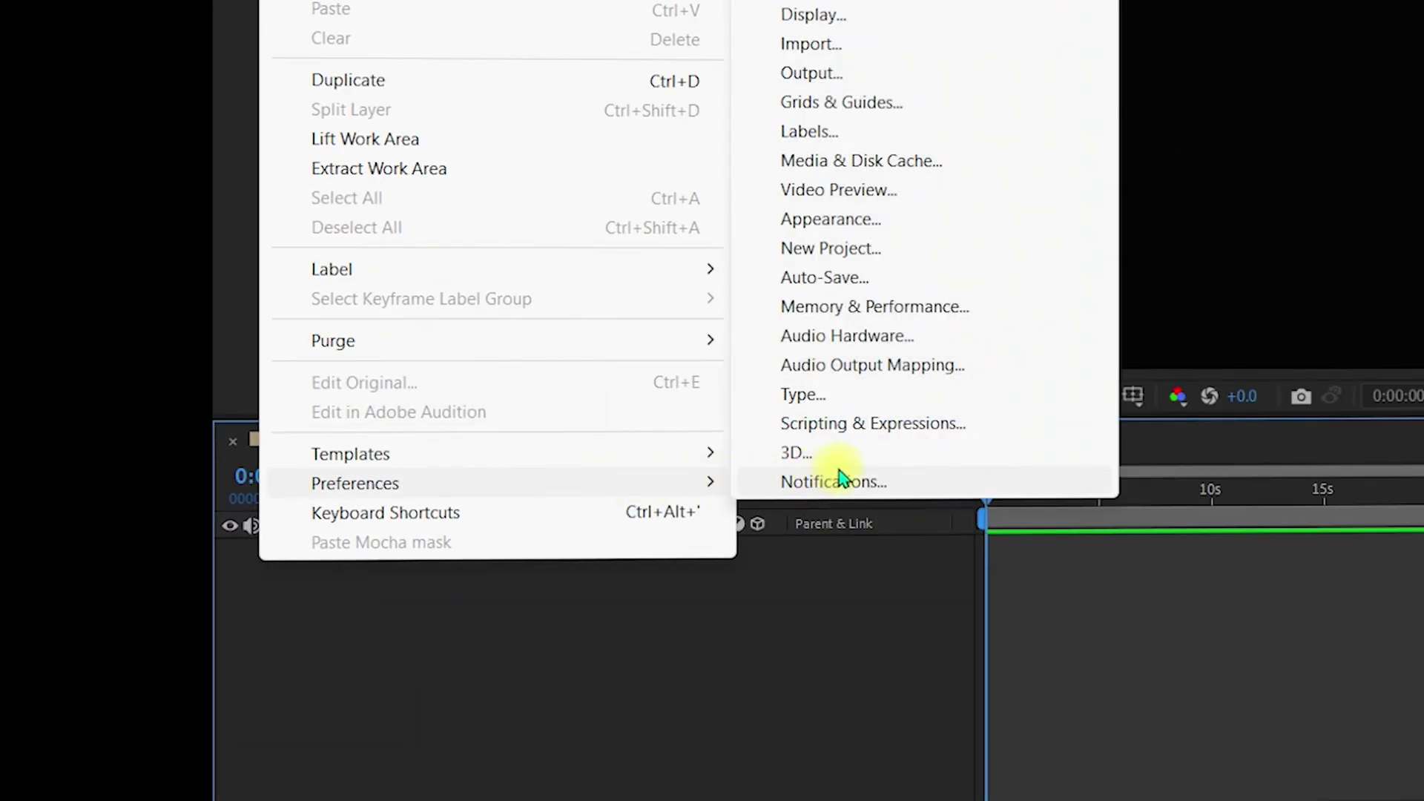
{"action": "left_click", "coordinate": [868, 435]}
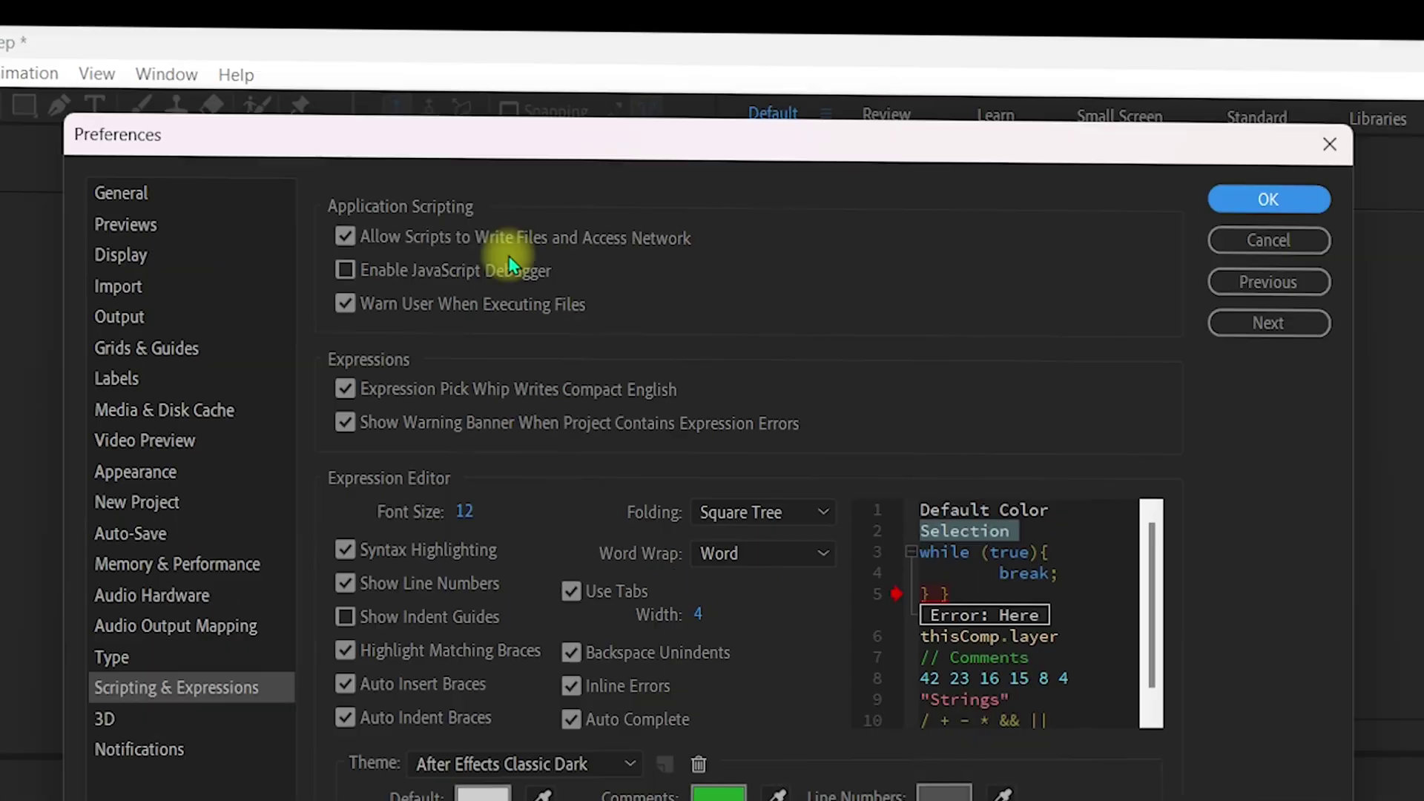
{"action": "left_click", "coordinate": [368, 239]}
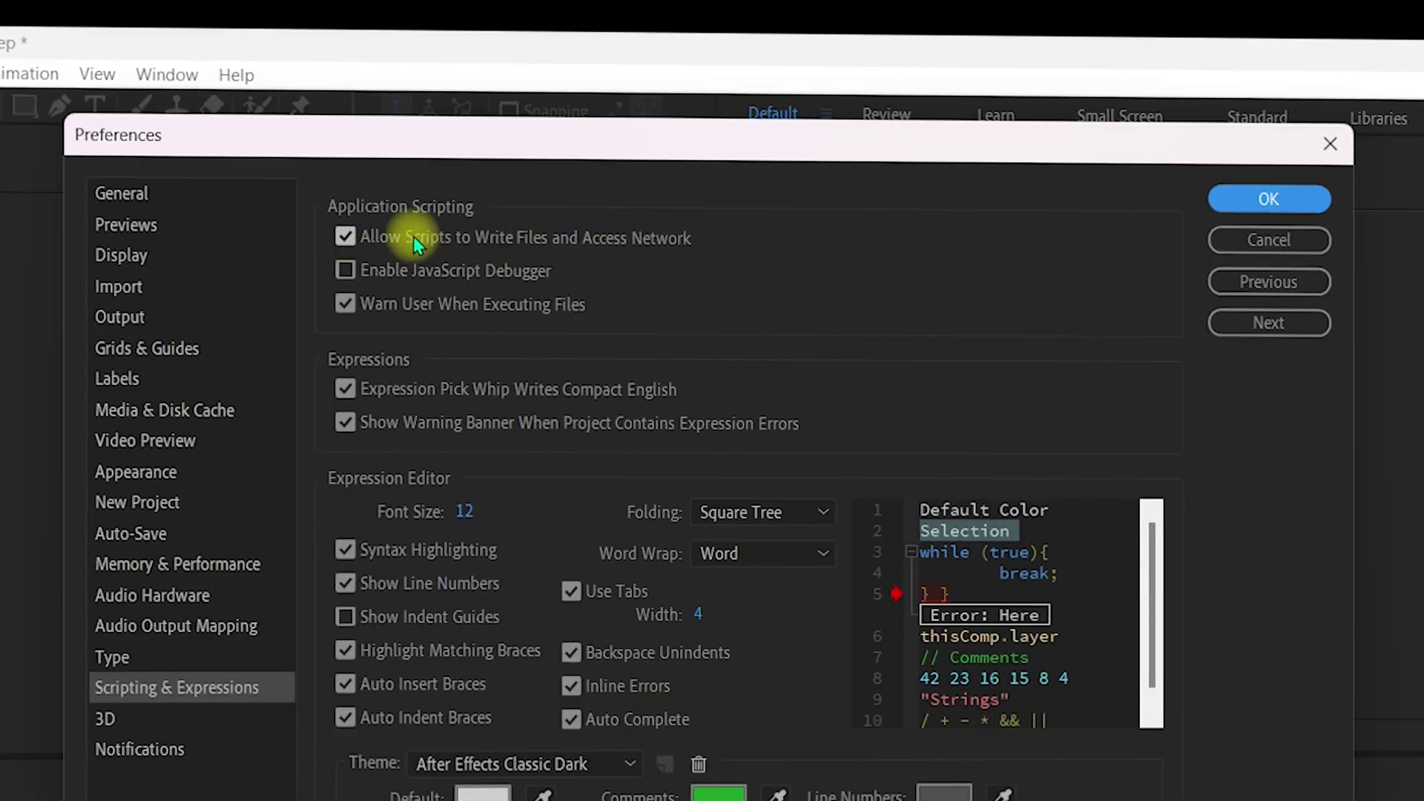
{"action": "left_click", "coordinate": [1277, 208]}
{"action": "left_click", "coordinate": [134, 121]}
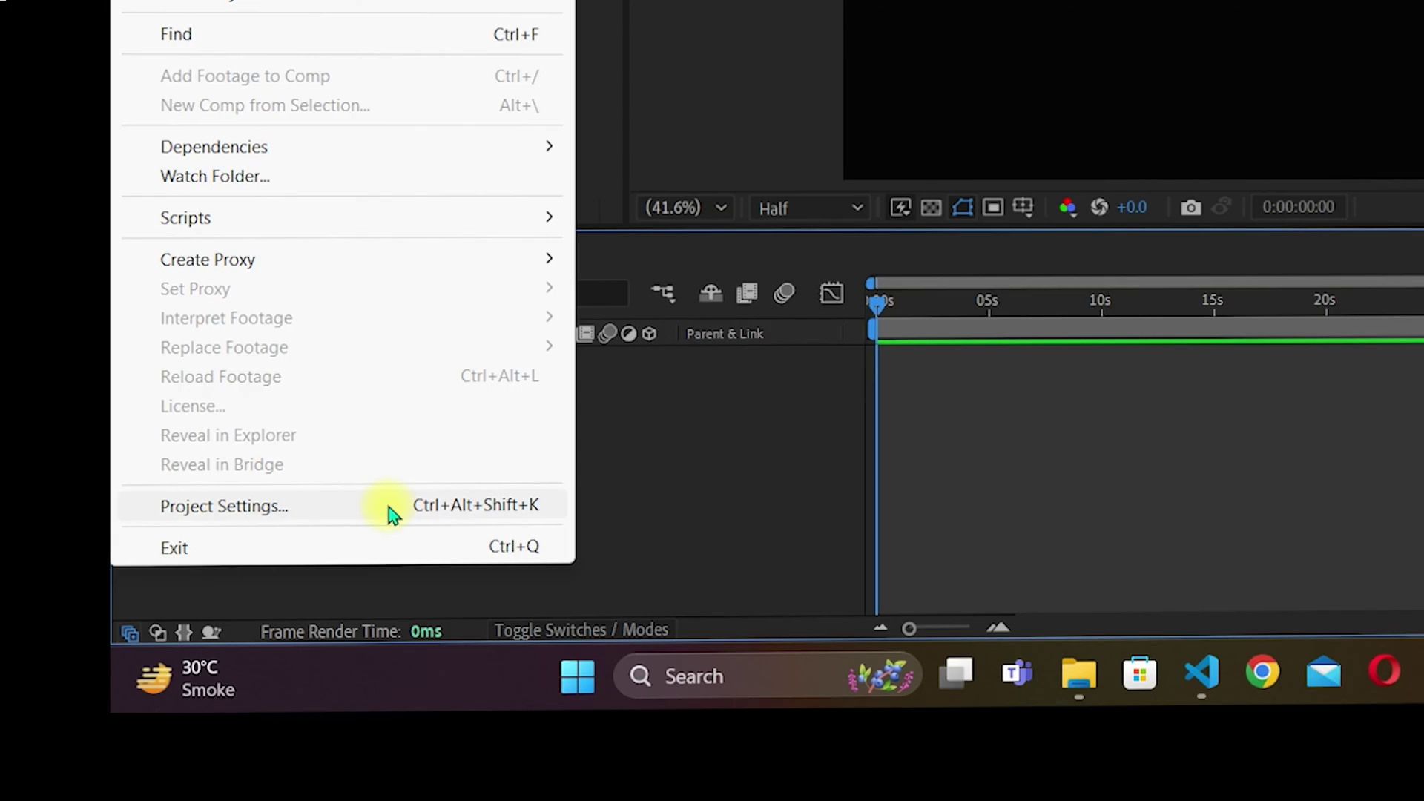
{"action": "left_click", "coordinate": [388, 510]}
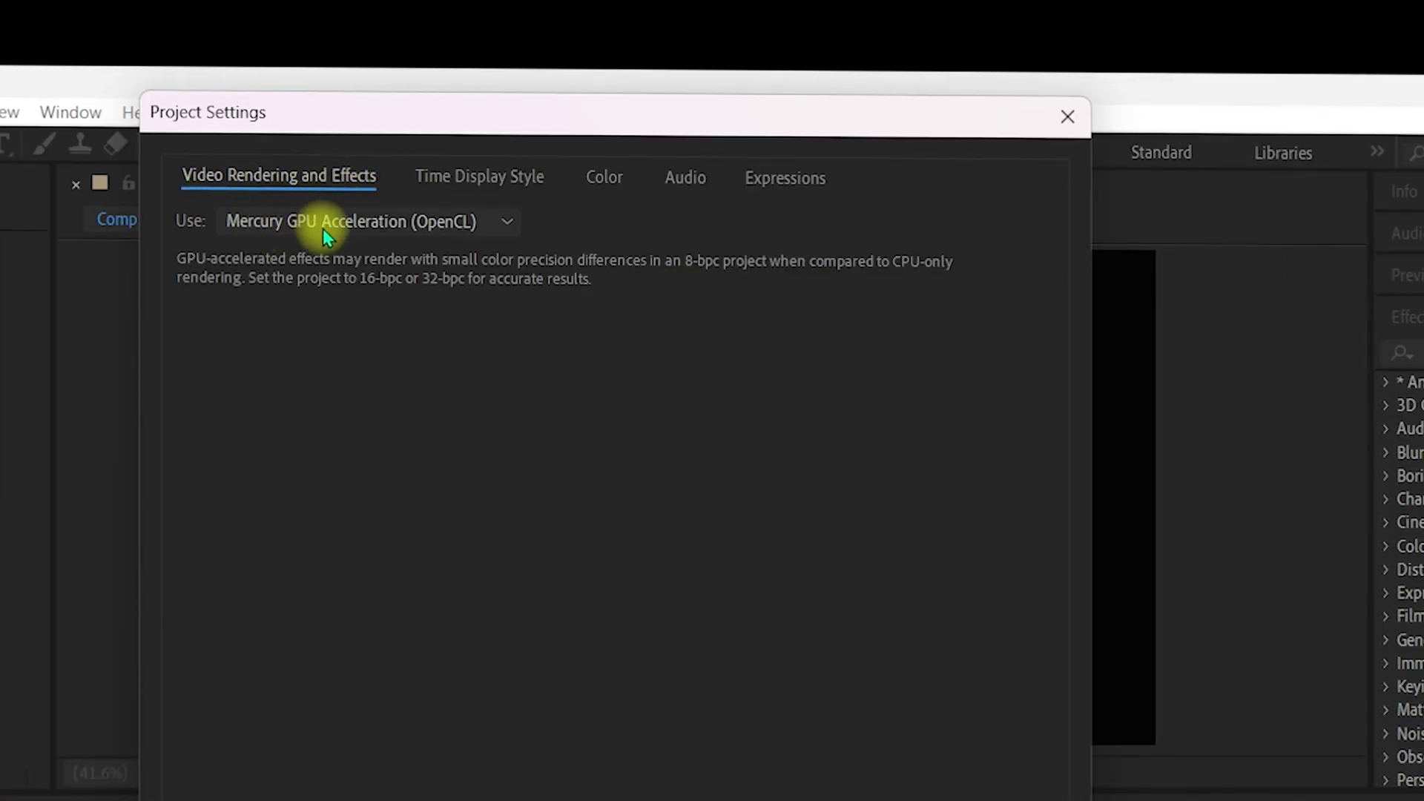
{"action": "left_click", "coordinate": [447, 226]}
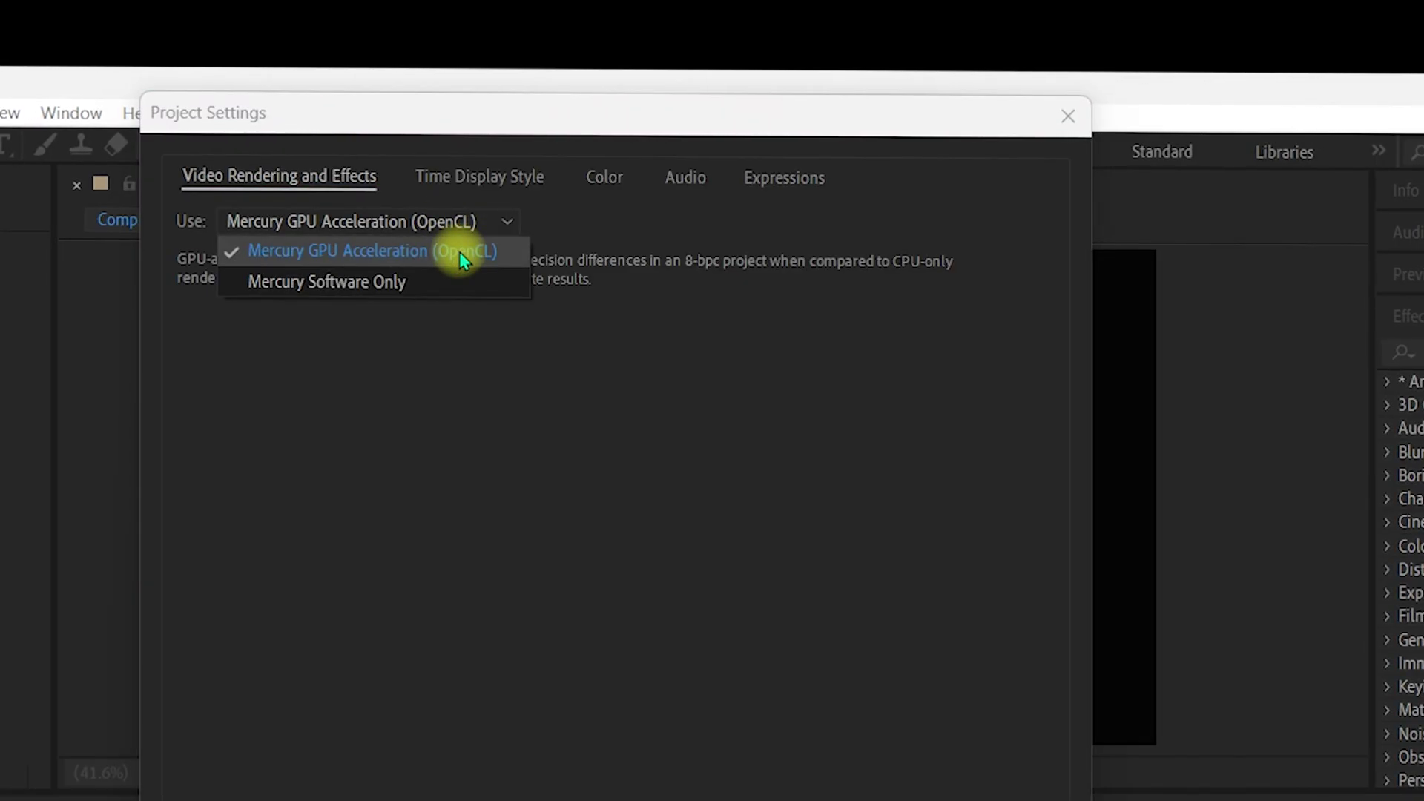
{"action": "left_click", "coordinate": [460, 252]}
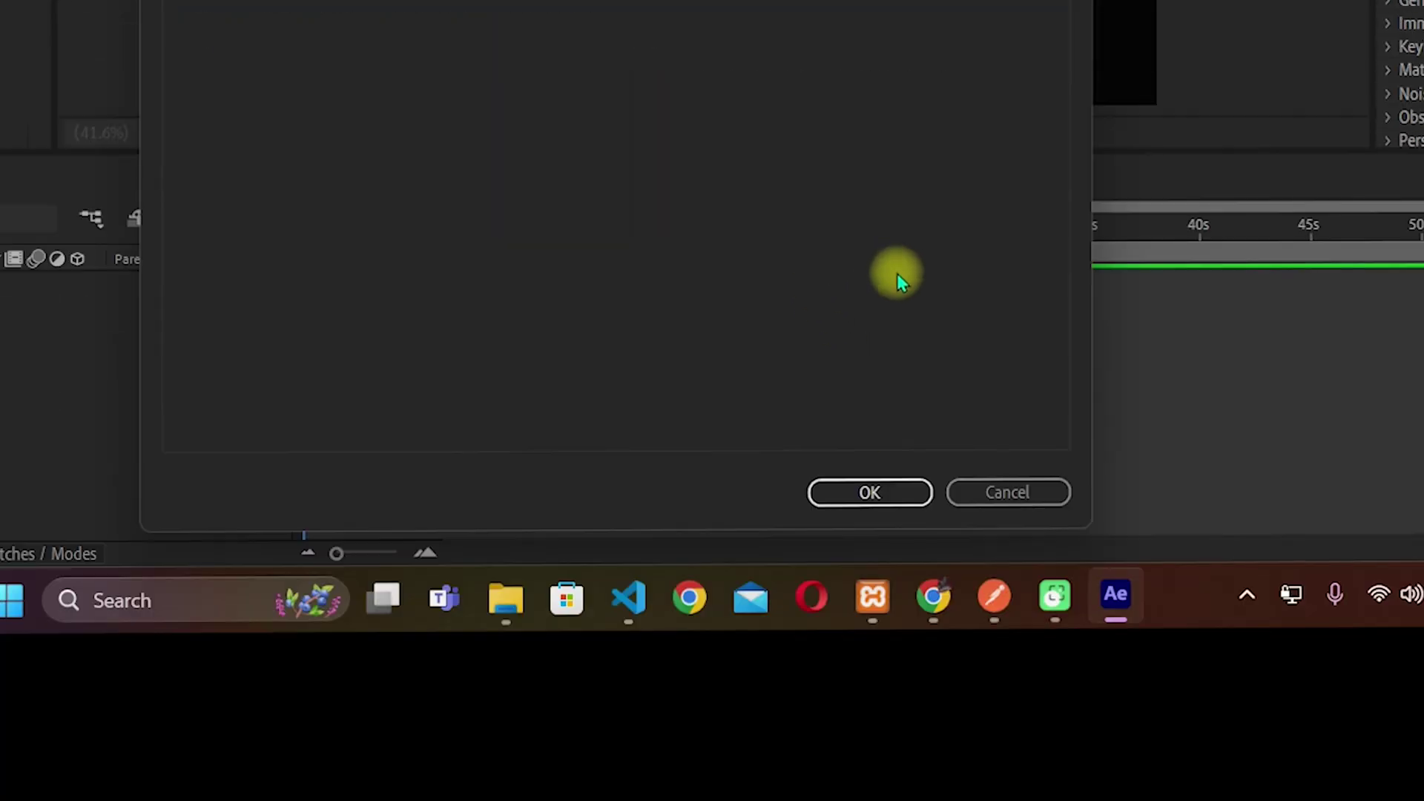
{"action": "left_click", "coordinate": [871, 495]}
{"action": "left_click", "coordinate": [310, 46]}
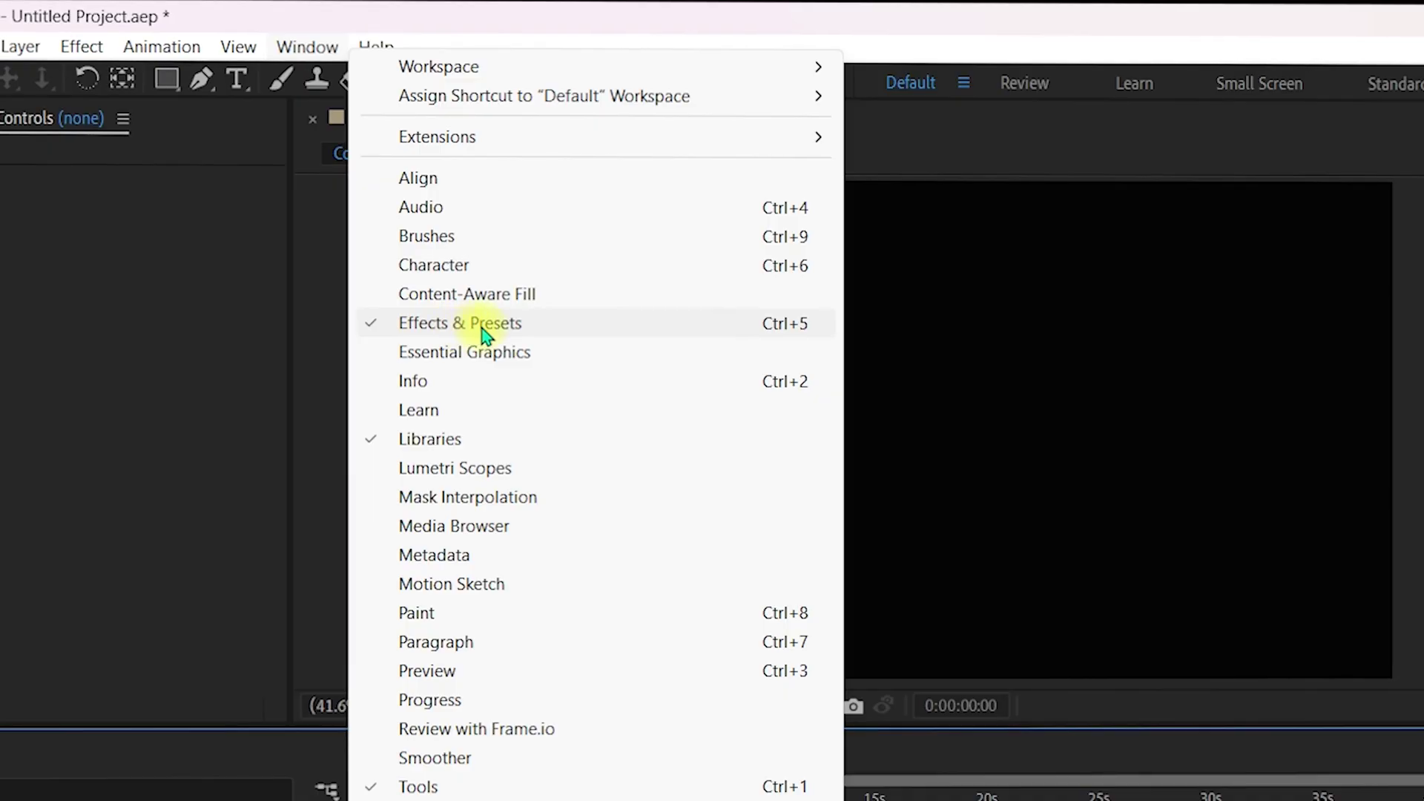
- Show Effects & Presets, import 3417498.mp4 and drag it into Comp 1 as layer 1
{"action": "left_click", "coordinate": [374, 327]}
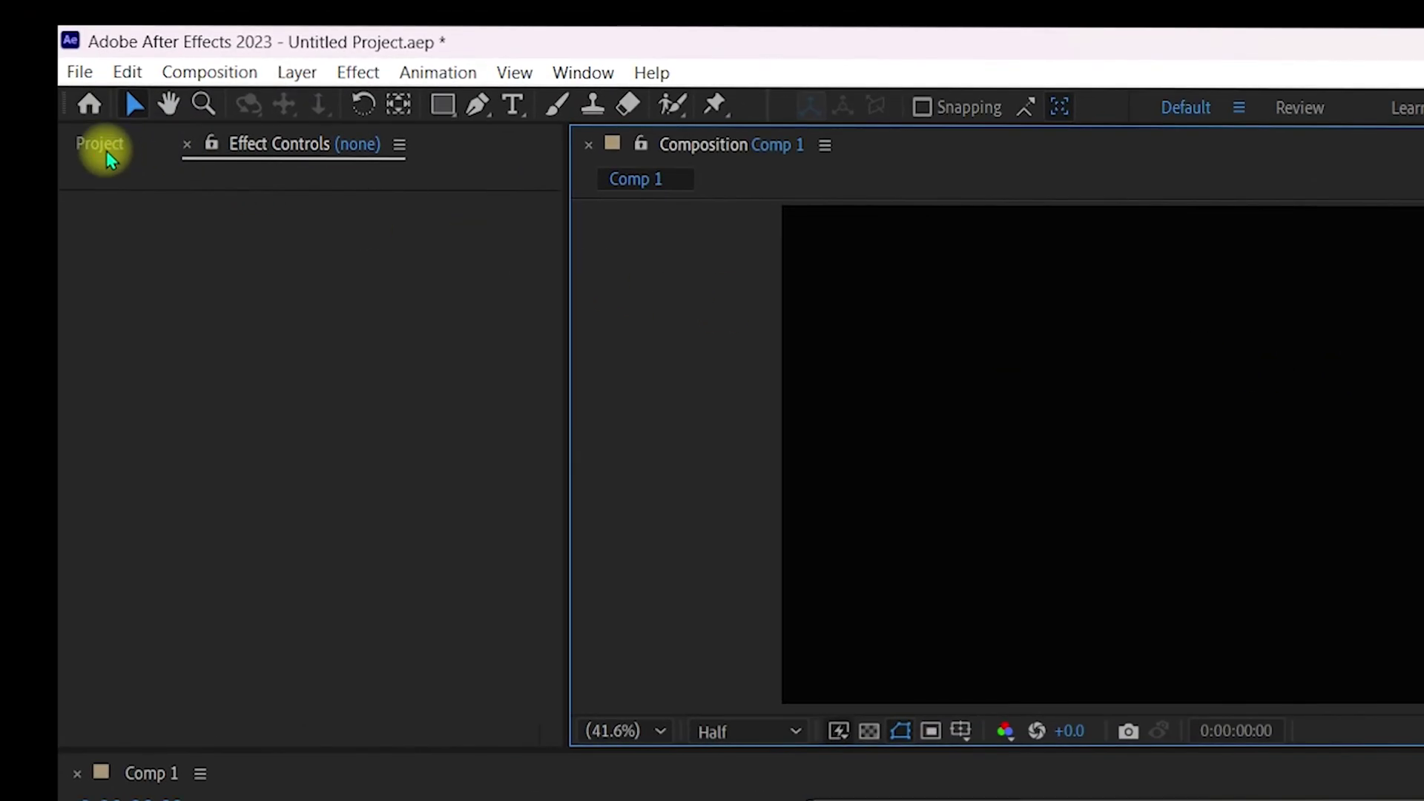
{"action": "left_click", "coordinate": [105, 148]}
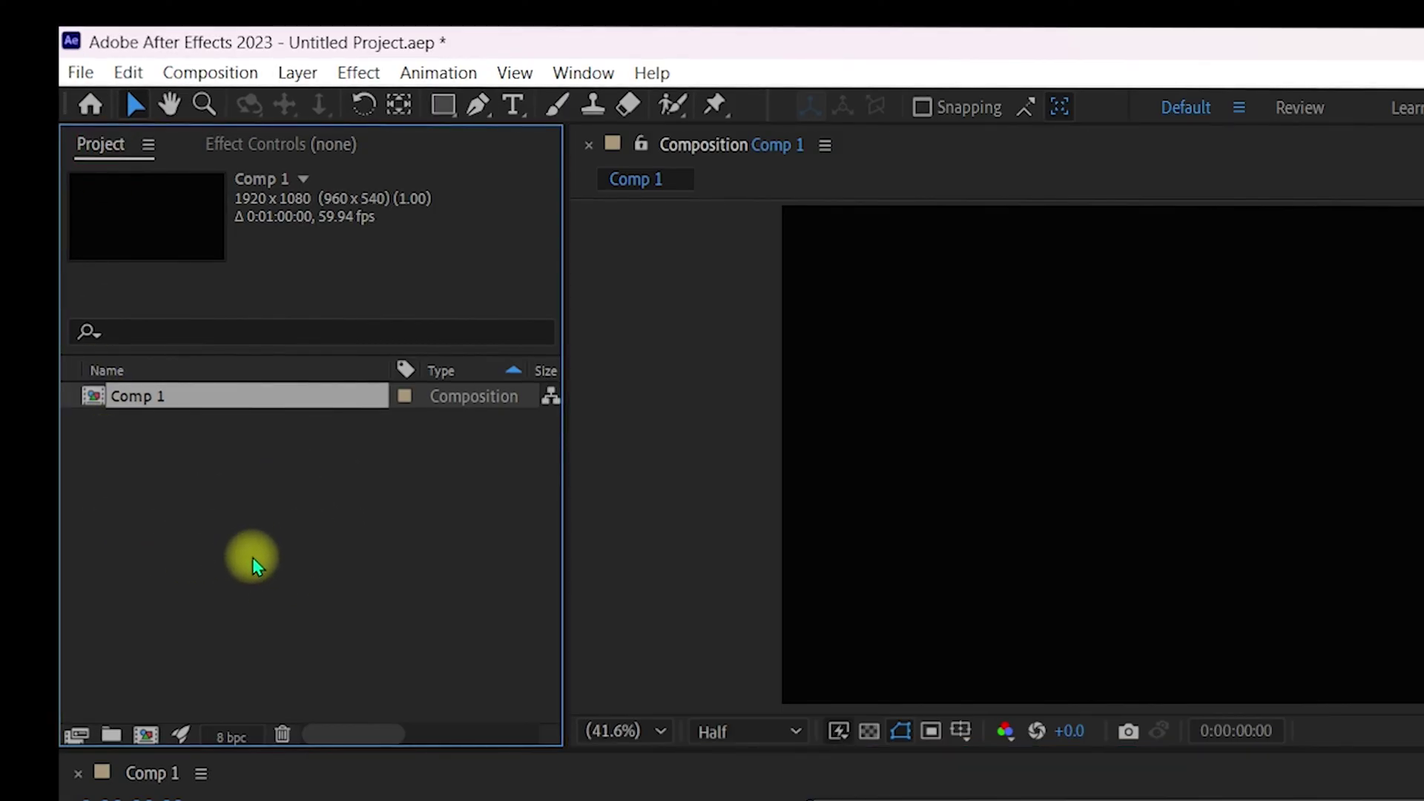
{"action": "double_click", "coordinate": [297, 550]}
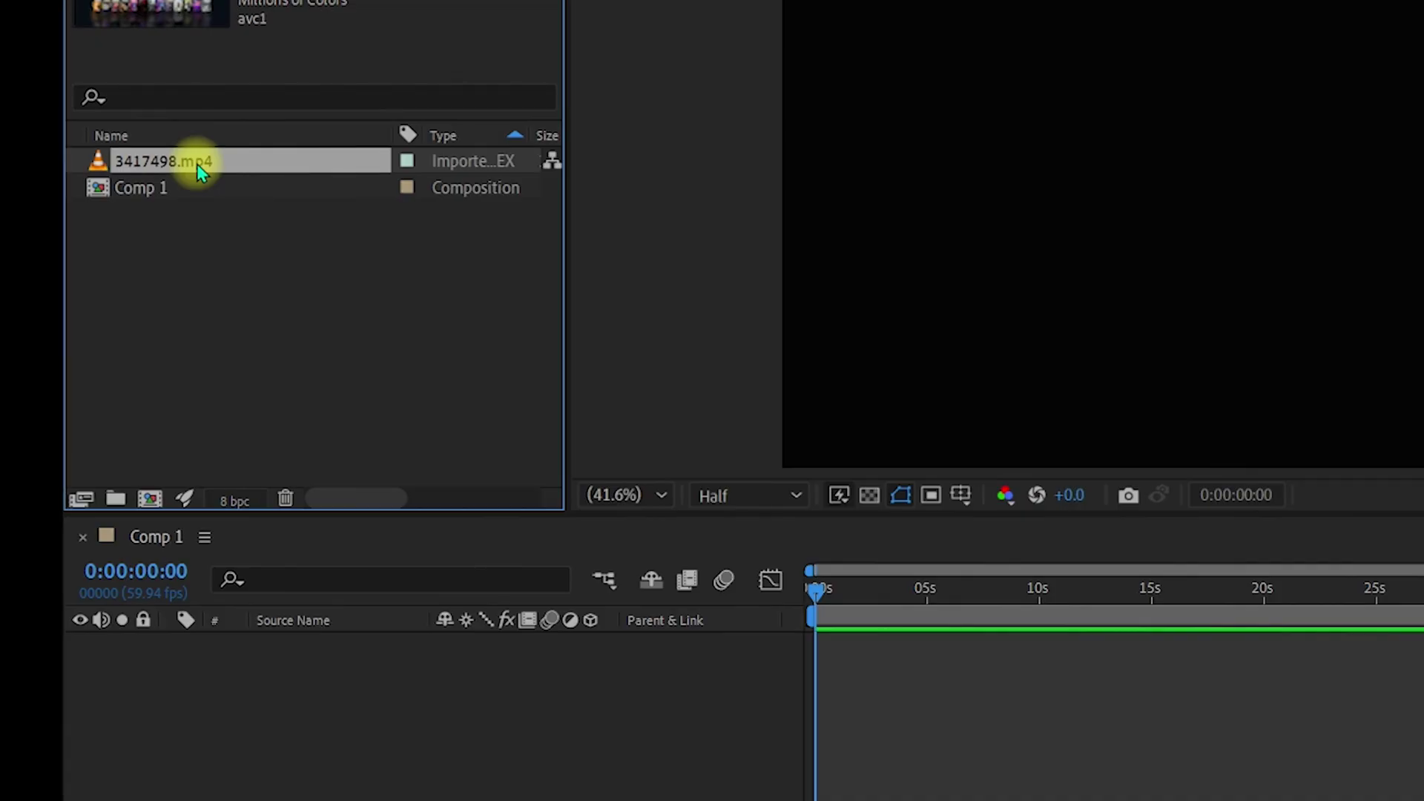
{"action": "left_click_drag", "start_coordinate": [197, 164], "coordinate": [240, 657]}
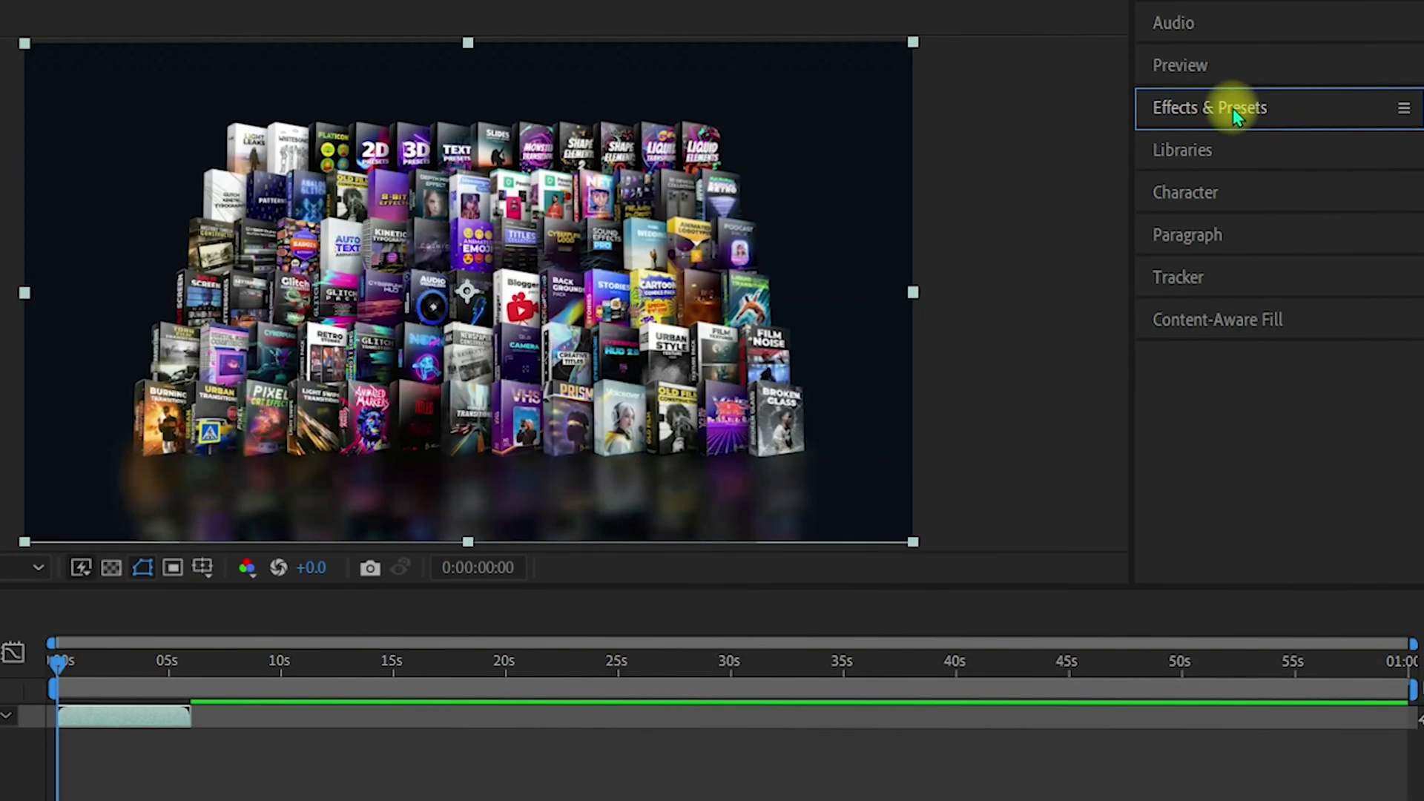
{"action": "left_click", "coordinate": [1233, 108]}
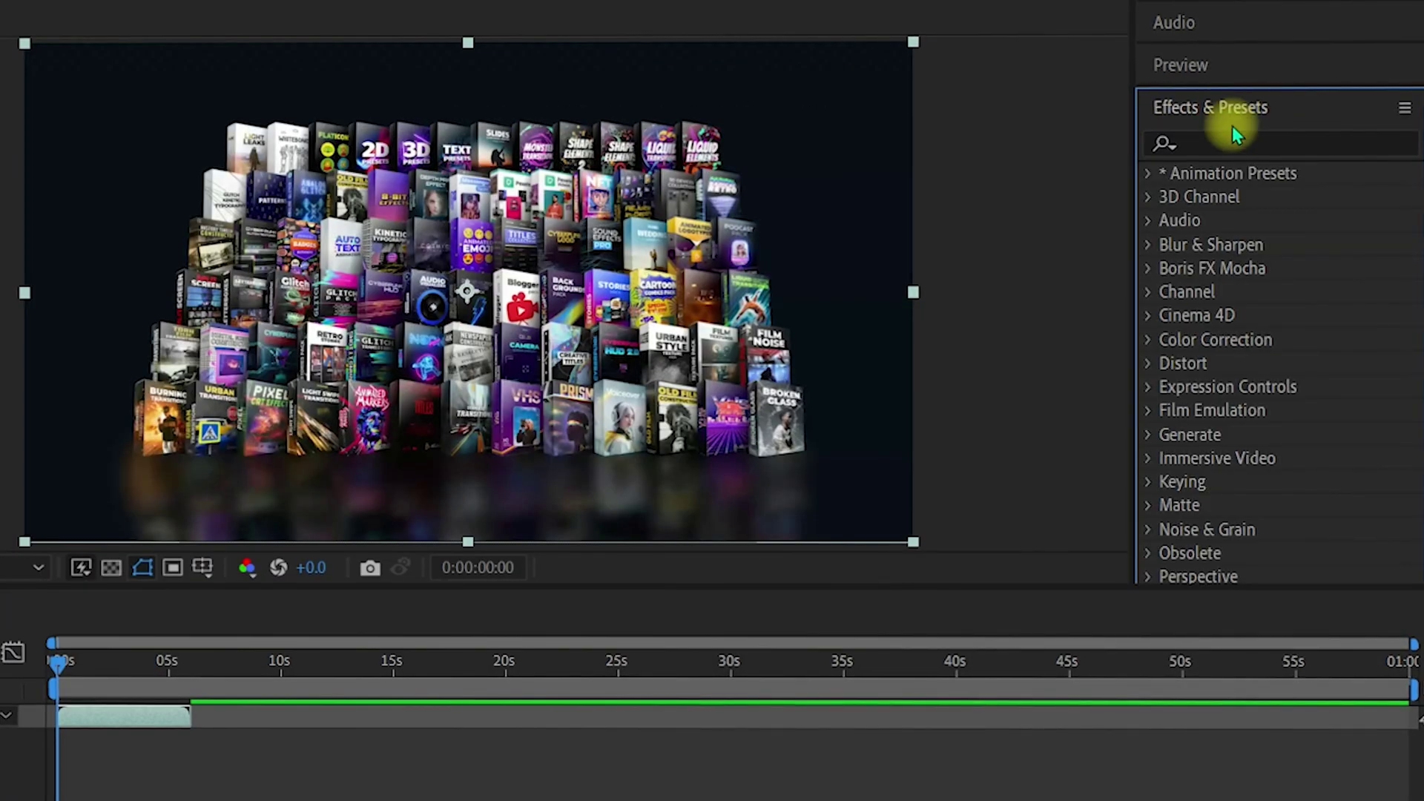
- Search 'Optical' in Effects & Presets and drag Video Copilot Optical Flares onto the 3417498.mp4 layer
{"action": "left_click", "coordinate": [1232, 134]}
{"action": "type", "text": "Optical"}
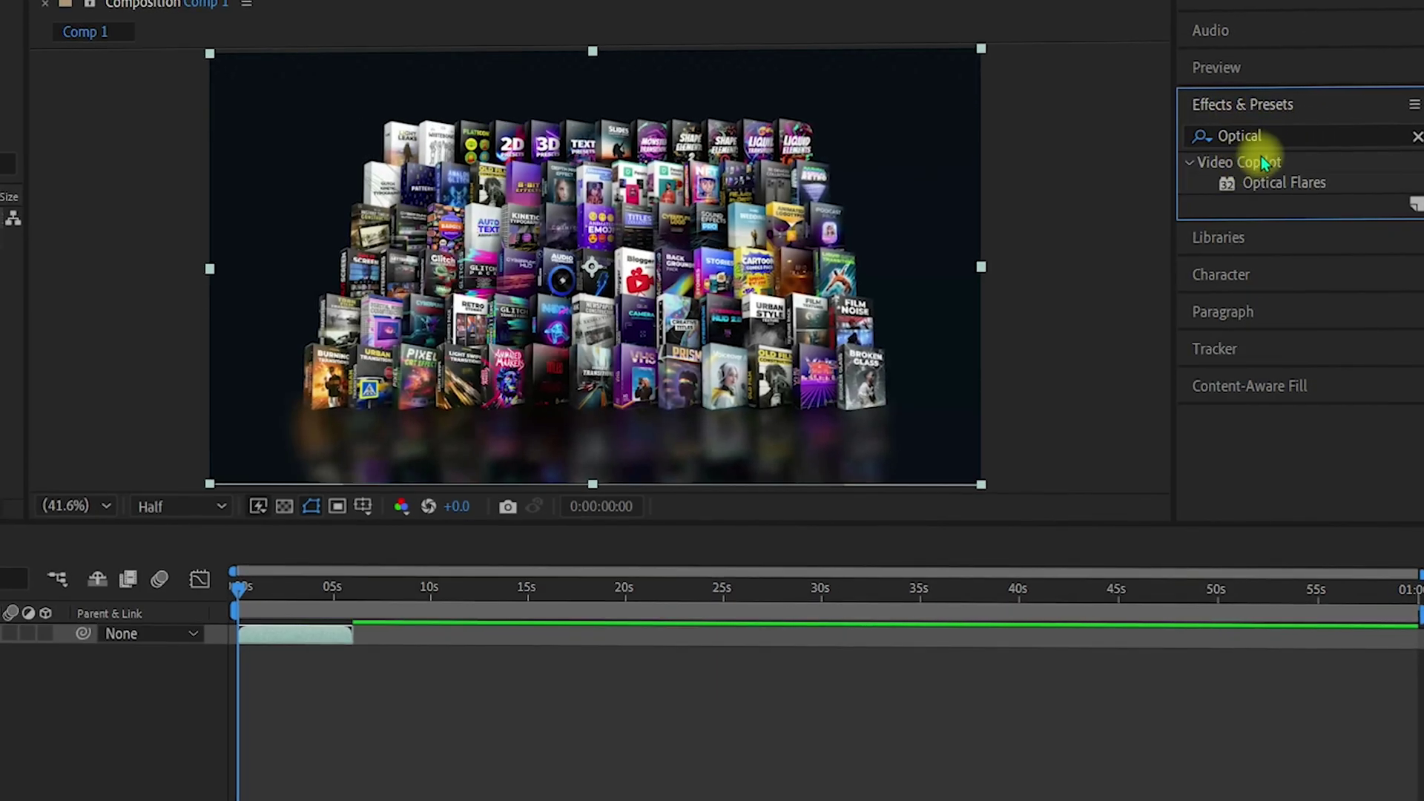
{"action": "left_click", "coordinate": [1297, 183]}
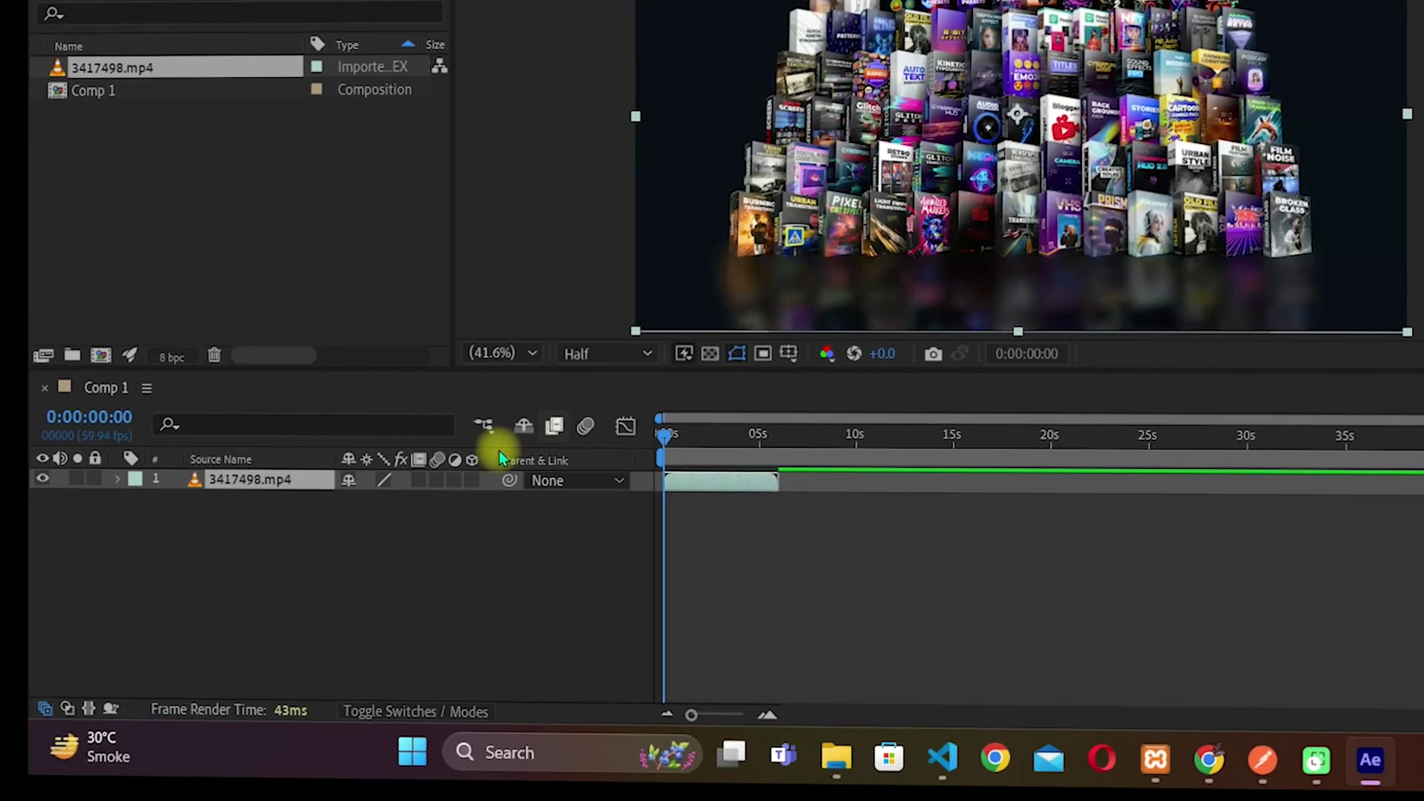
{"action": "left_click", "coordinate": [251, 480]}
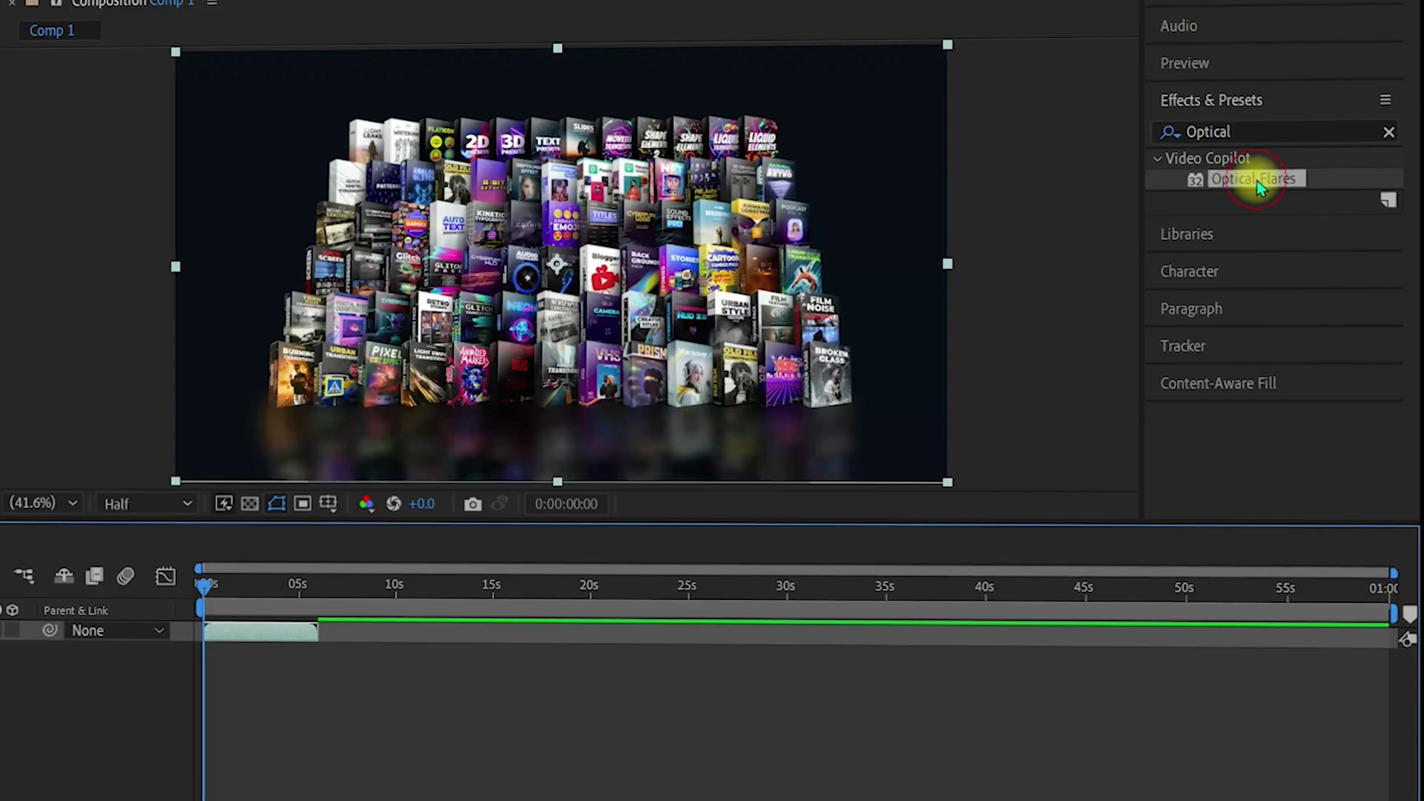
{"action": "left_click_drag", "start_coordinate": [1256, 180], "coordinate": [238, 627]}
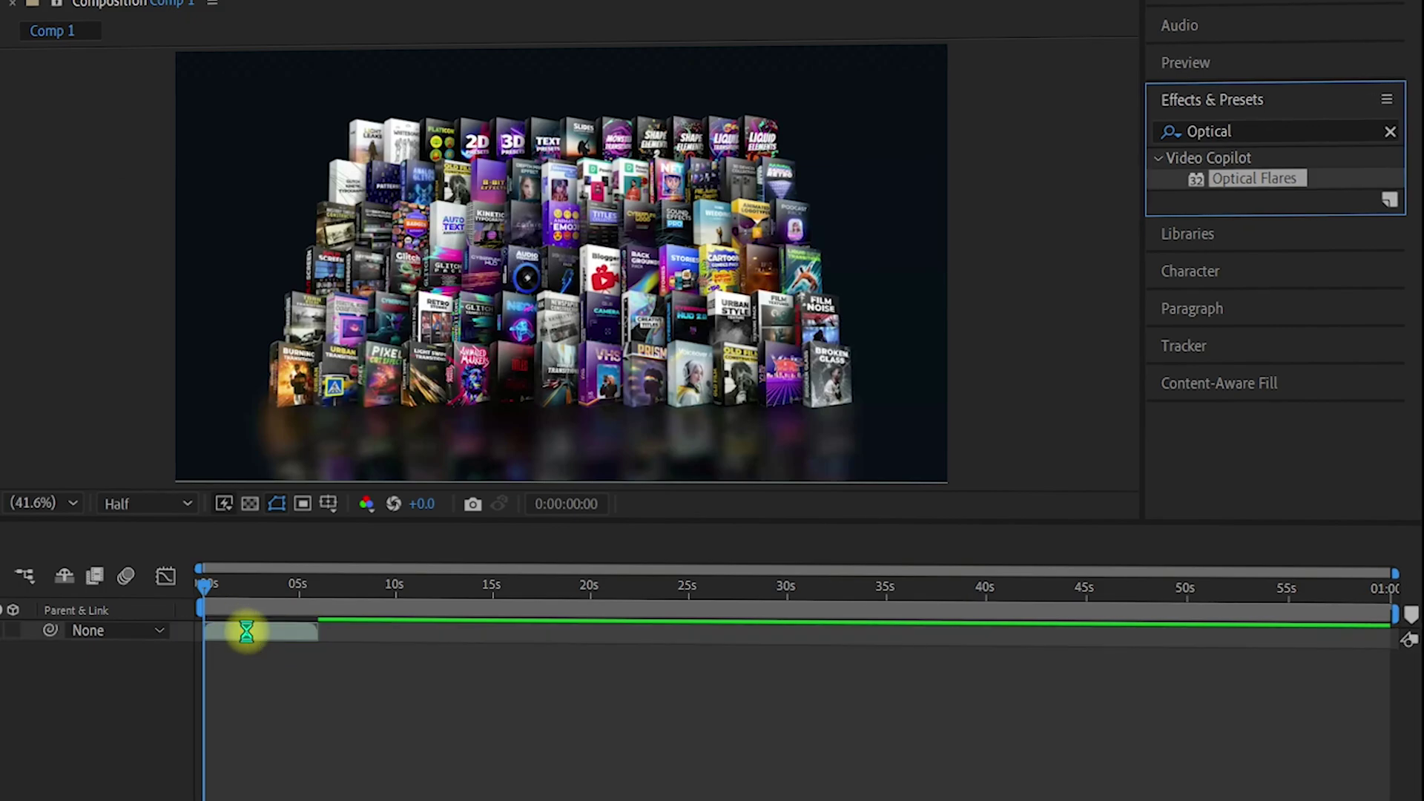